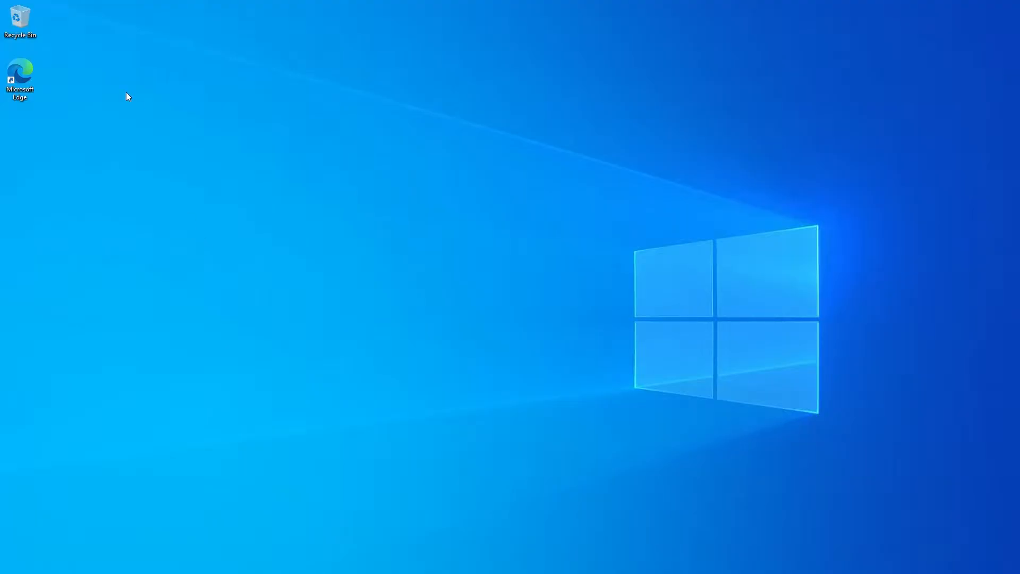
Open Microsoft Edge and search Google for "Clonezilla Live download".
double_click(25, 73)
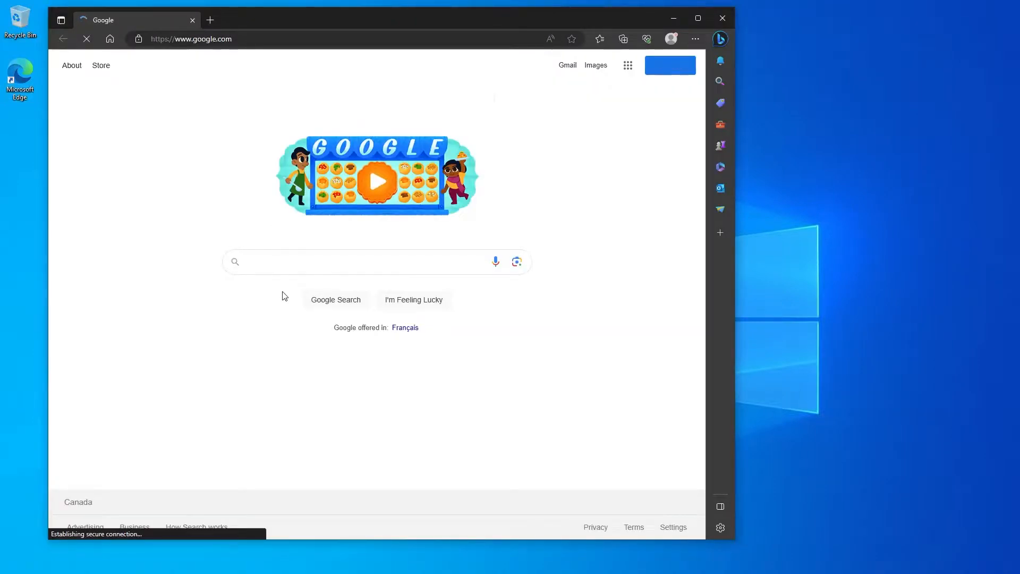
left_click(274, 258)
type("Clonezilla L")
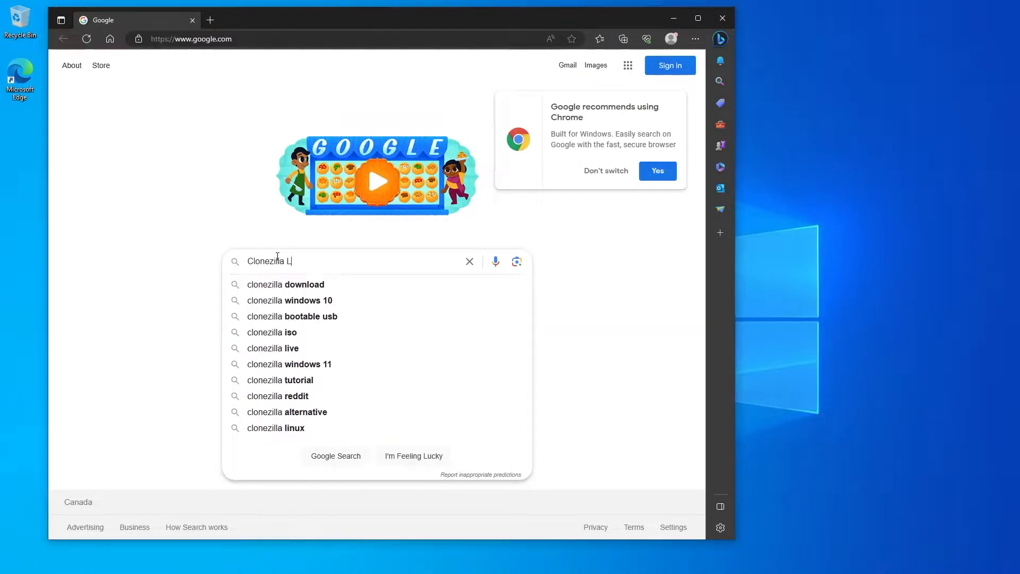
type("ive download")
key("Return")
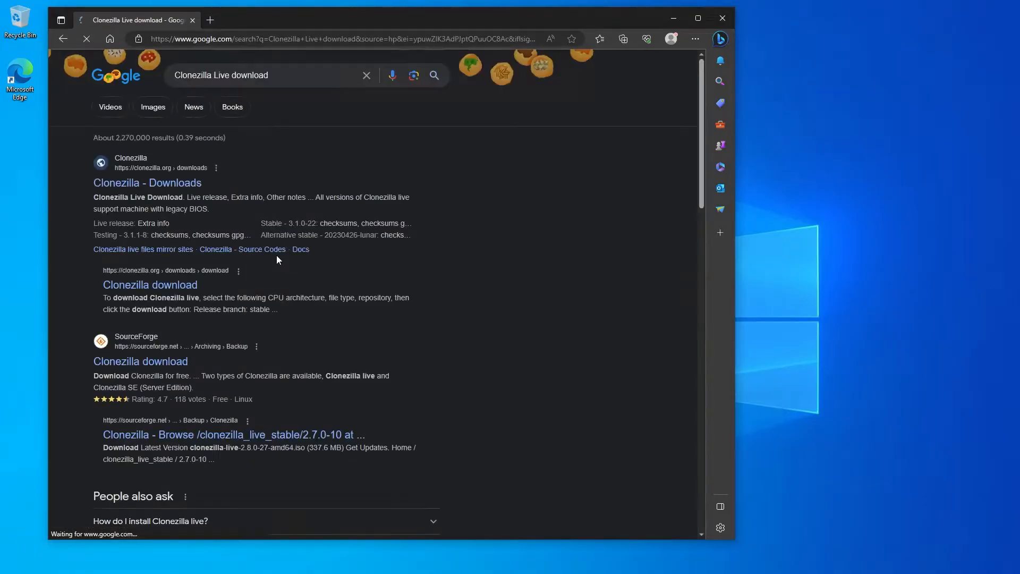
Download the stable Clonezilla Live release from clonezilla.org as an amd64 iso, using the sourceforge repository.
left_click(142, 183)
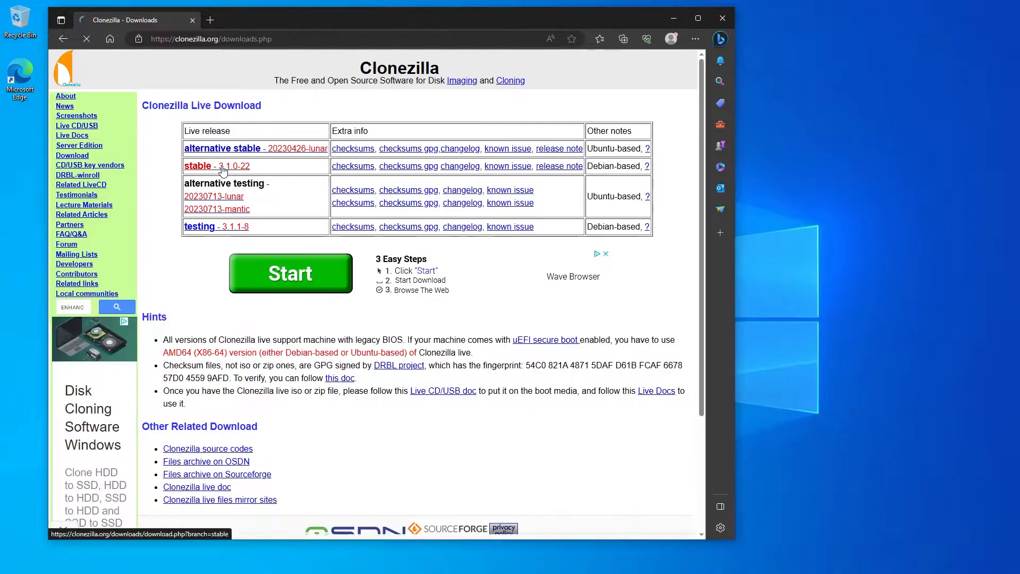
left_click(198, 166)
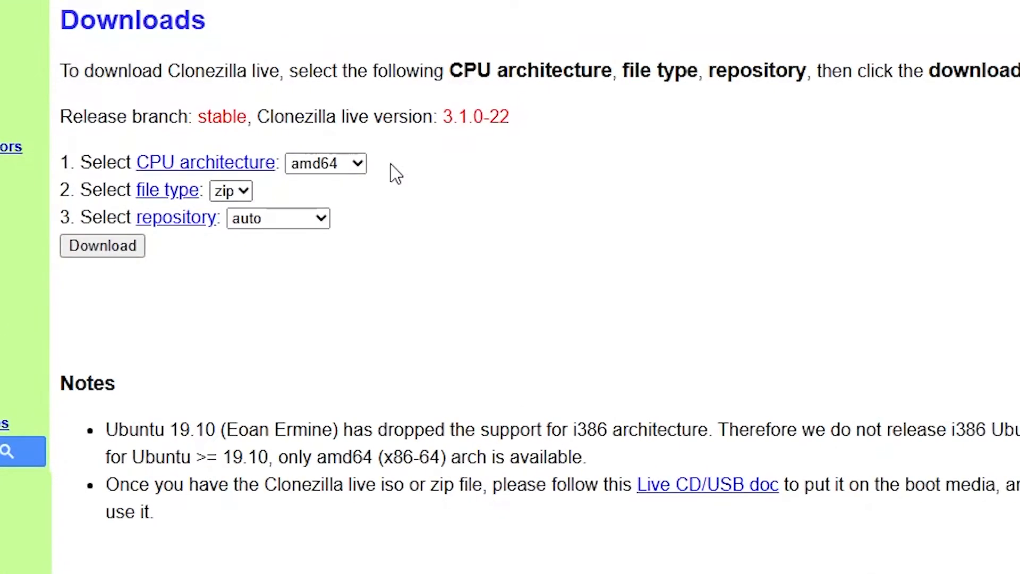
left_click(232, 191)
left_click(233, 237)
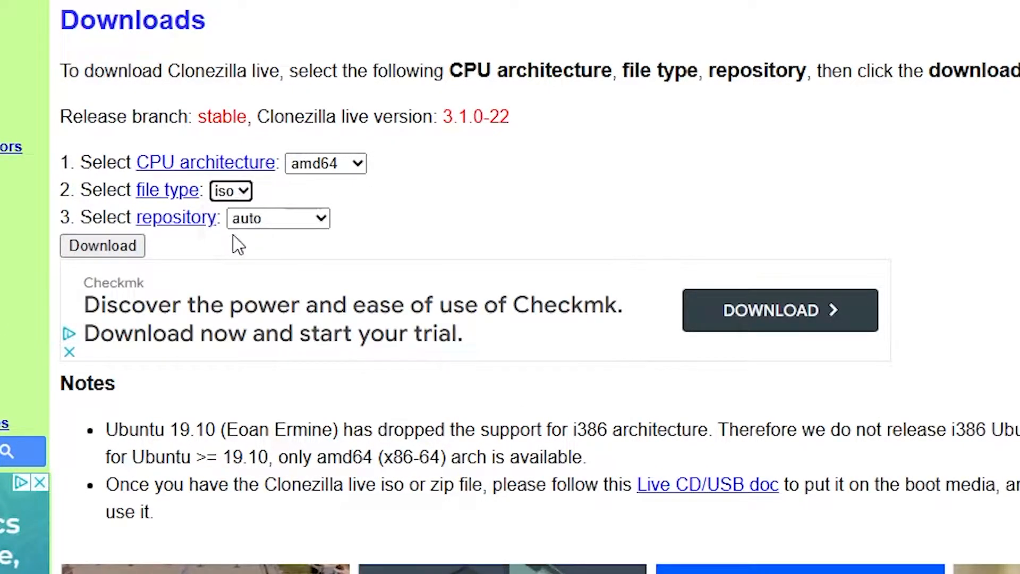
left_click(287, 226)
left_click(271, 280)
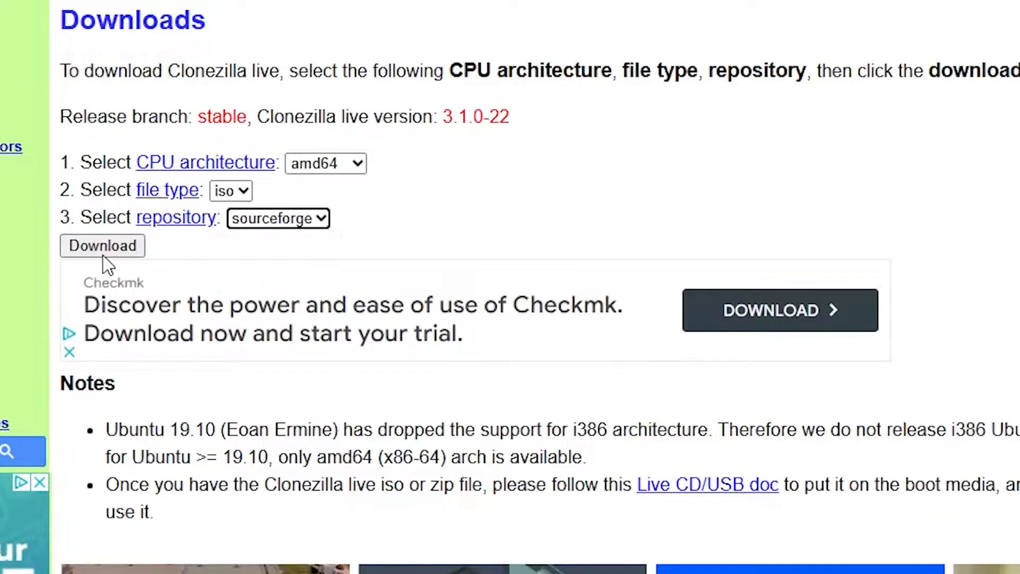
left_click(95, 248)
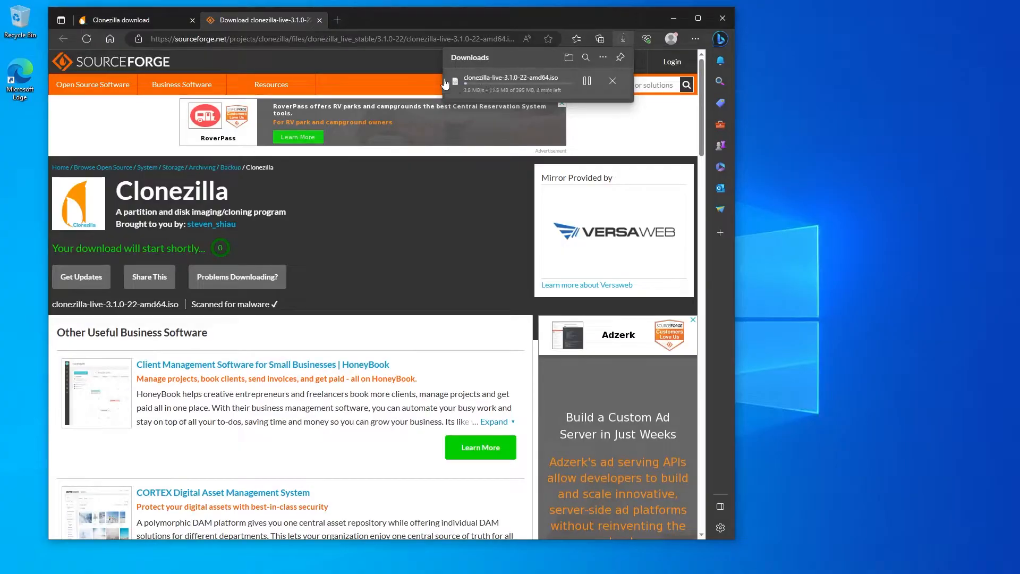
Search Google for "Rufus" in a new browser tab, keeping the Clonezilla download page open.
left_click(337, 22)
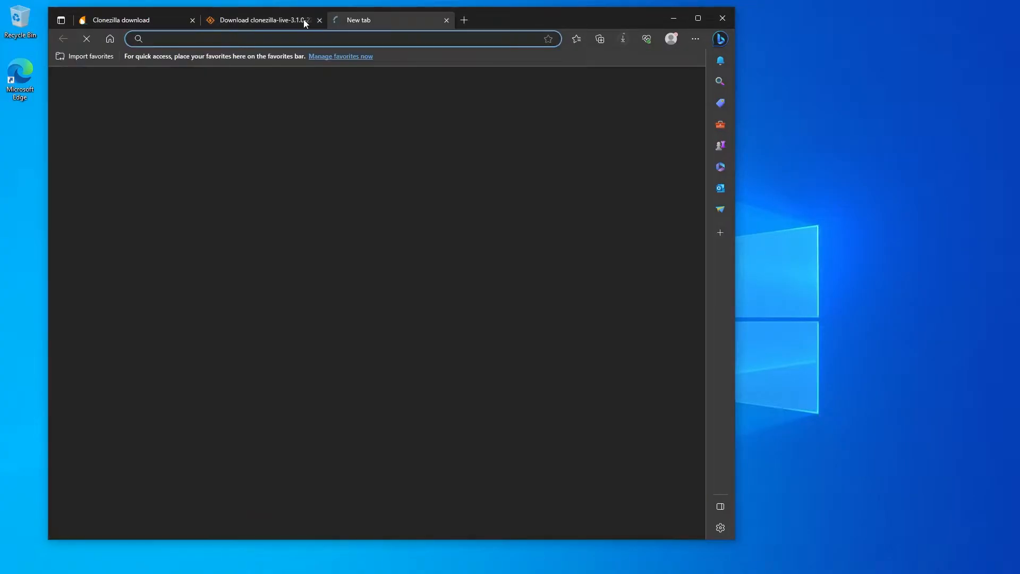
left_click(304, 19)
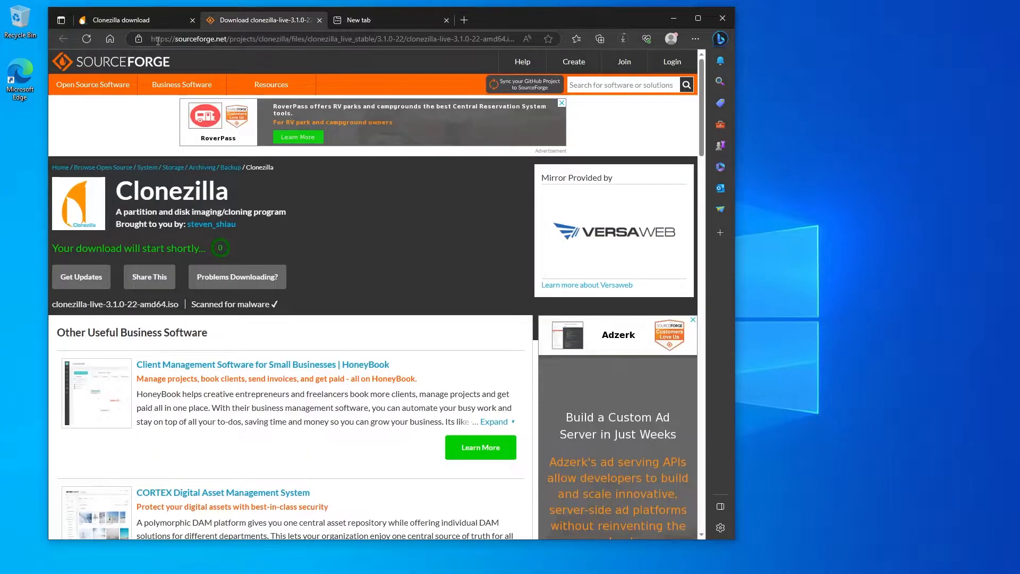
left_click(357, 18)
type("google.com")
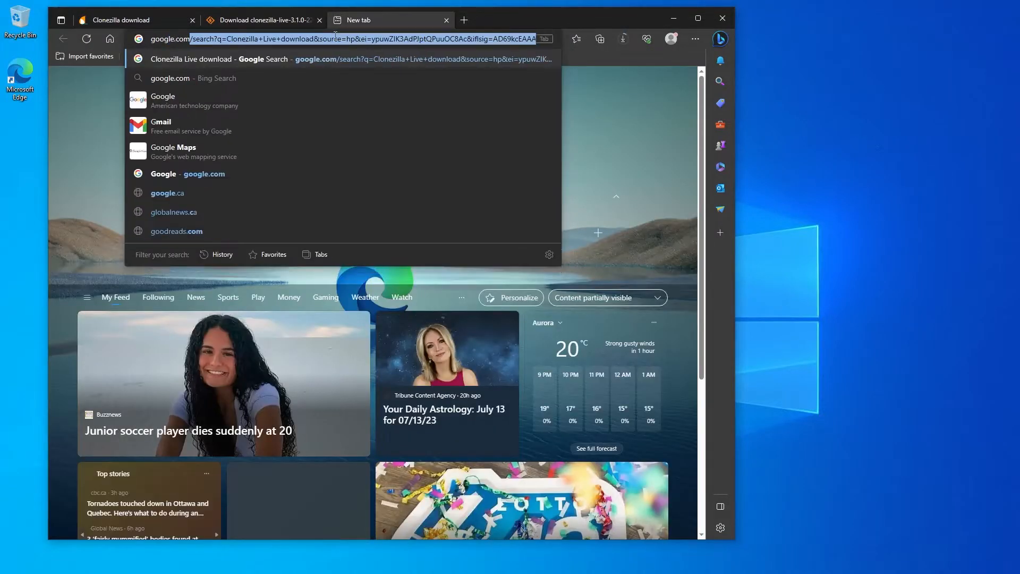
key("Return")
left_click_drag(305, 73, 169, 75)
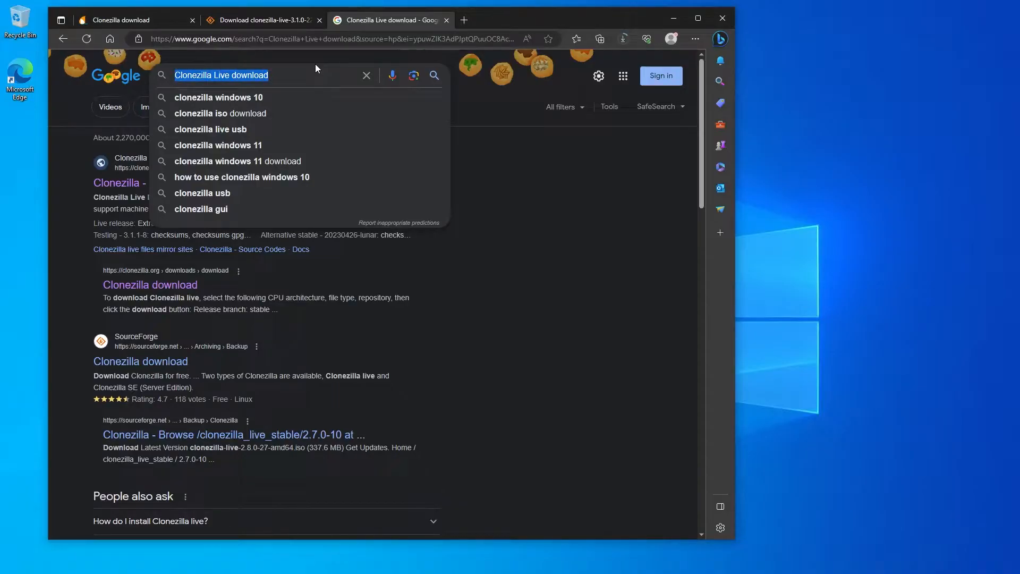
type("Rufus")
key("Return")
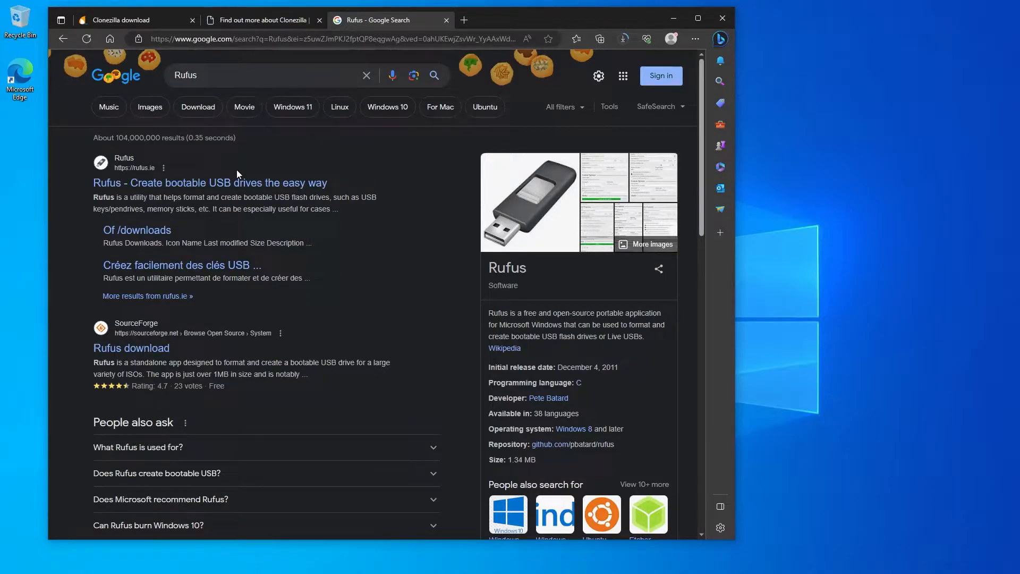
Download the standard Windows x64 release rufus-4.1.exe from the official Rufus website, dismissing the advertisement.
left_click(221, 183)
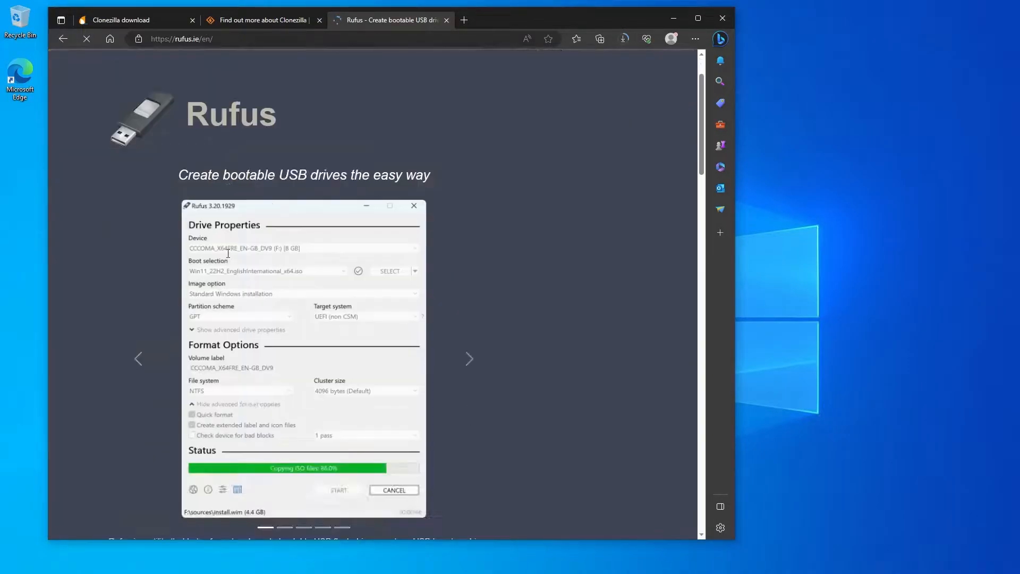
scroll(223, 248, "down", 10)
scroll(223, 247, "down", 17)
scroll(222, 247, "up", 17)
scroll(222, 247, "up", 8)
scroll(222, 247, "down", 1)
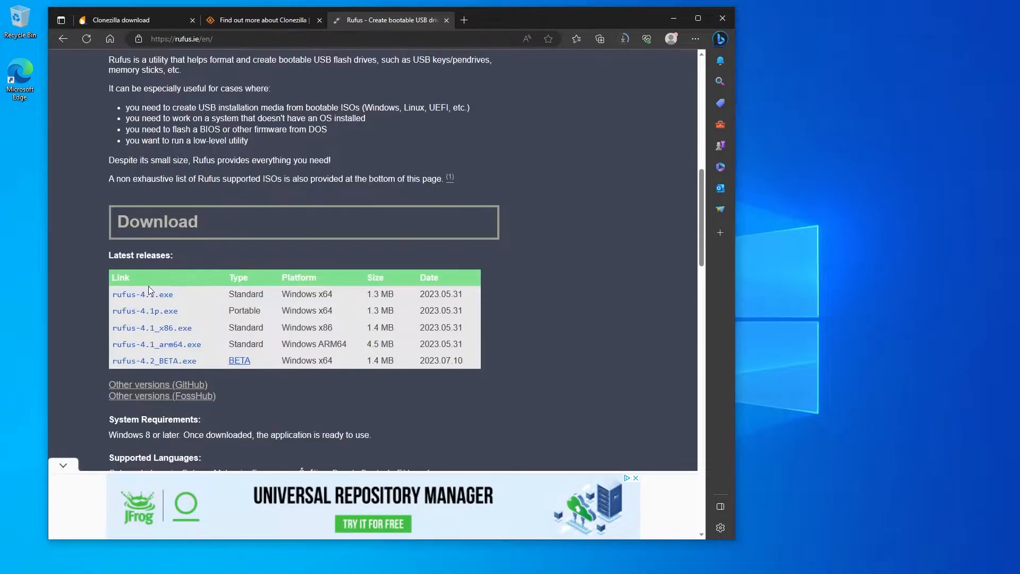
left_click(160, 299)
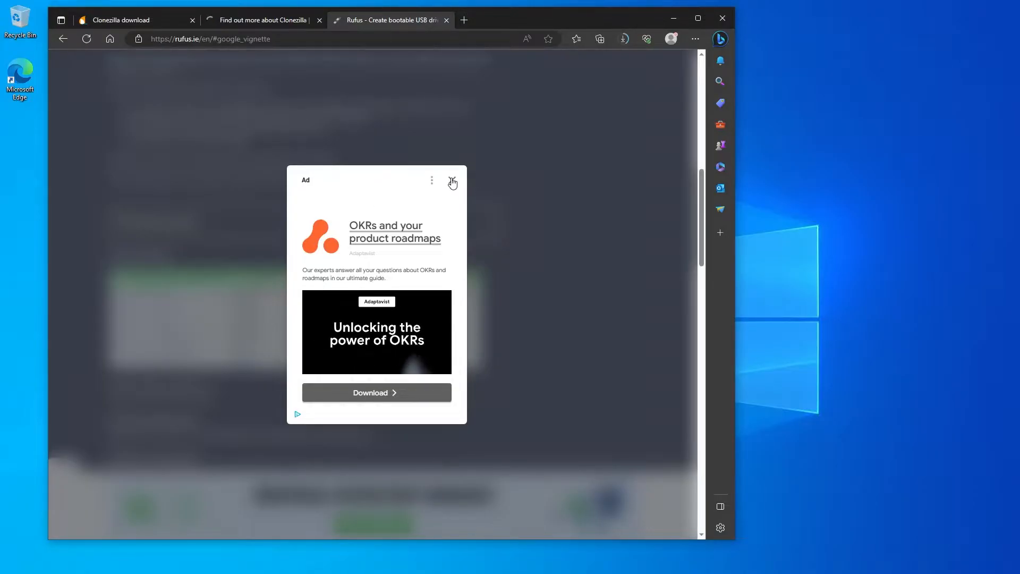
left_click(452, 182)
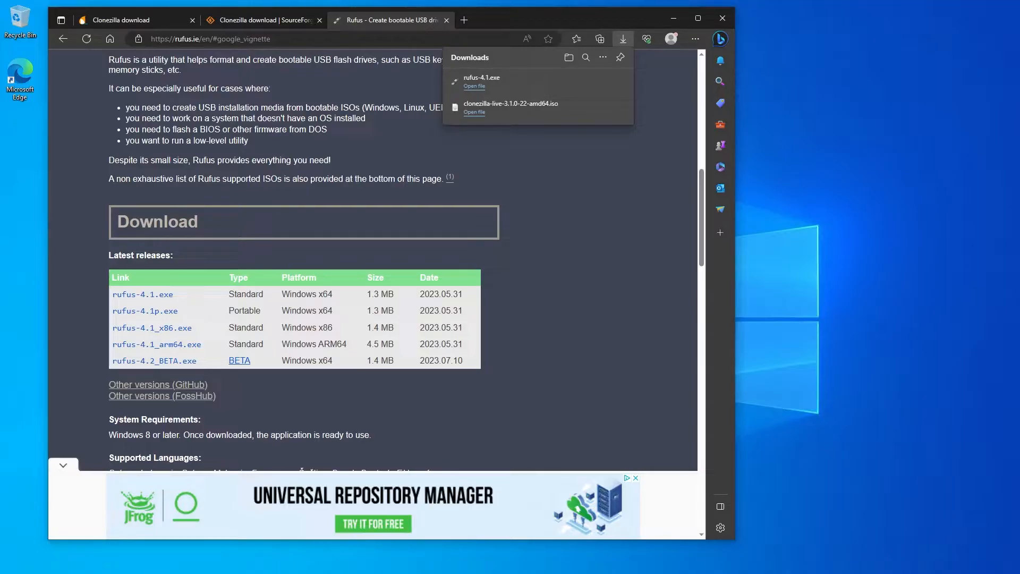
Run rufus-4.1 from the Downloads folder and allow it to make changes to the device.
left_click(568, 56)
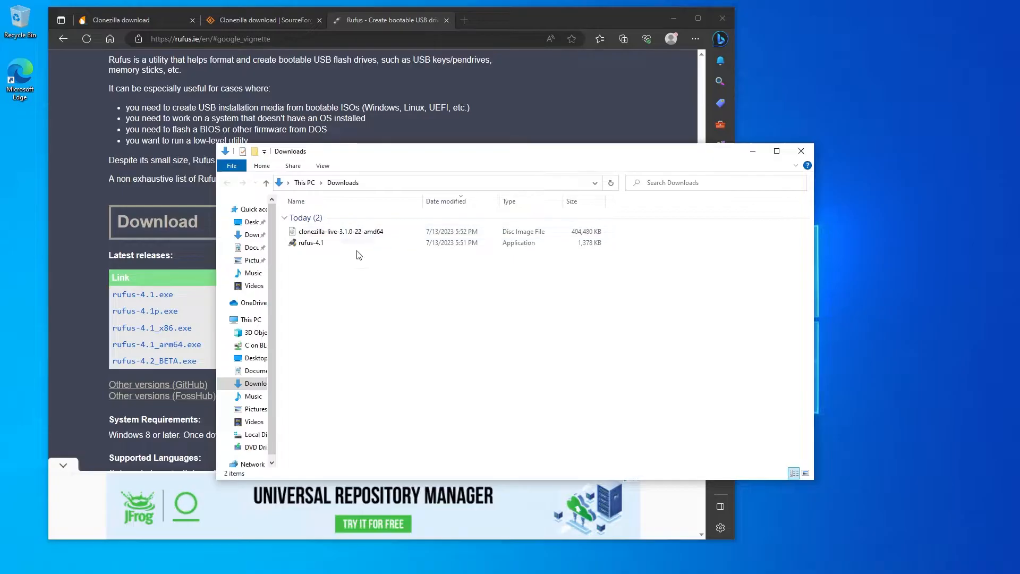
left_click(377, 245)
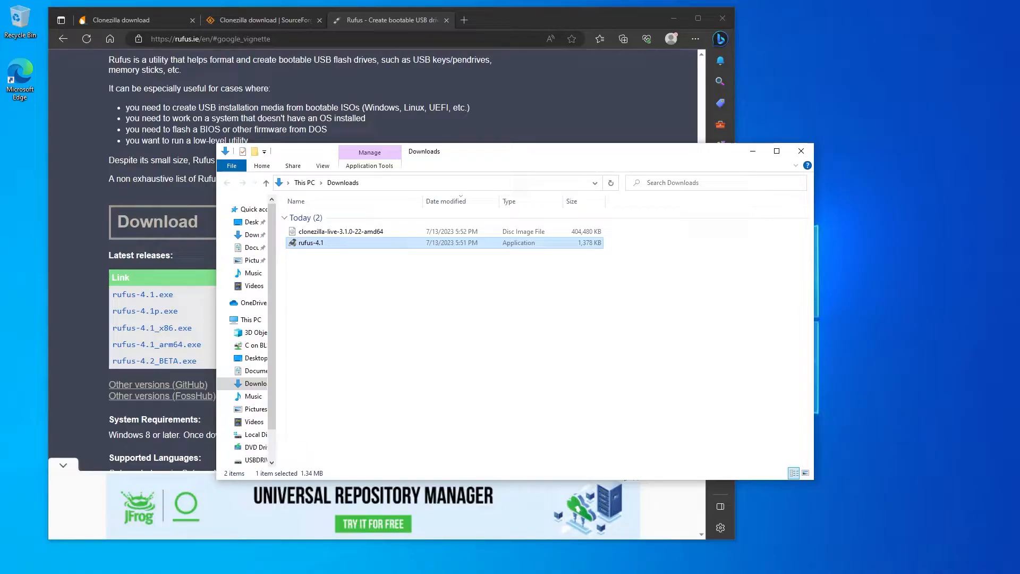
left_click(341, 282)
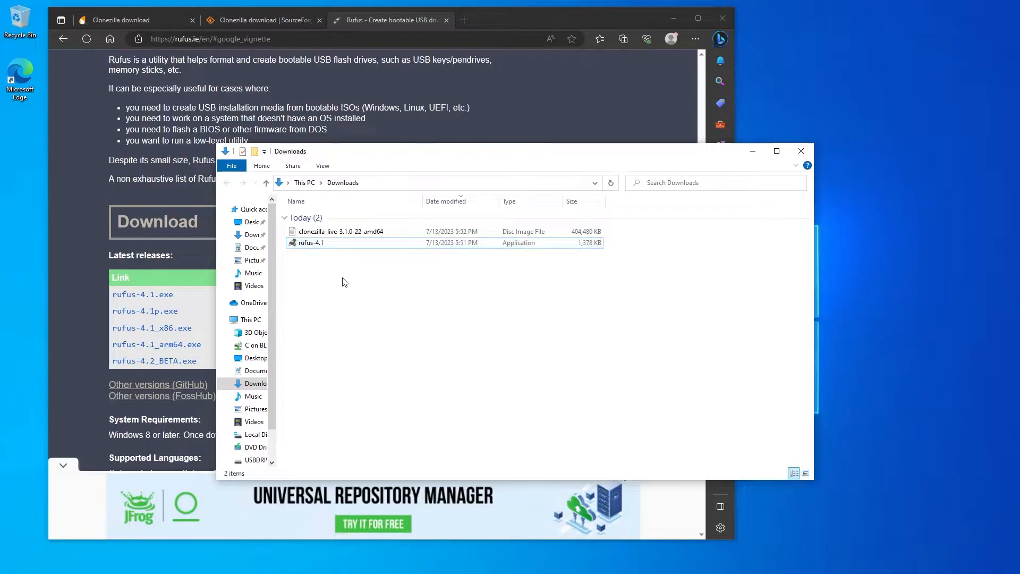
double_click(311, 243)
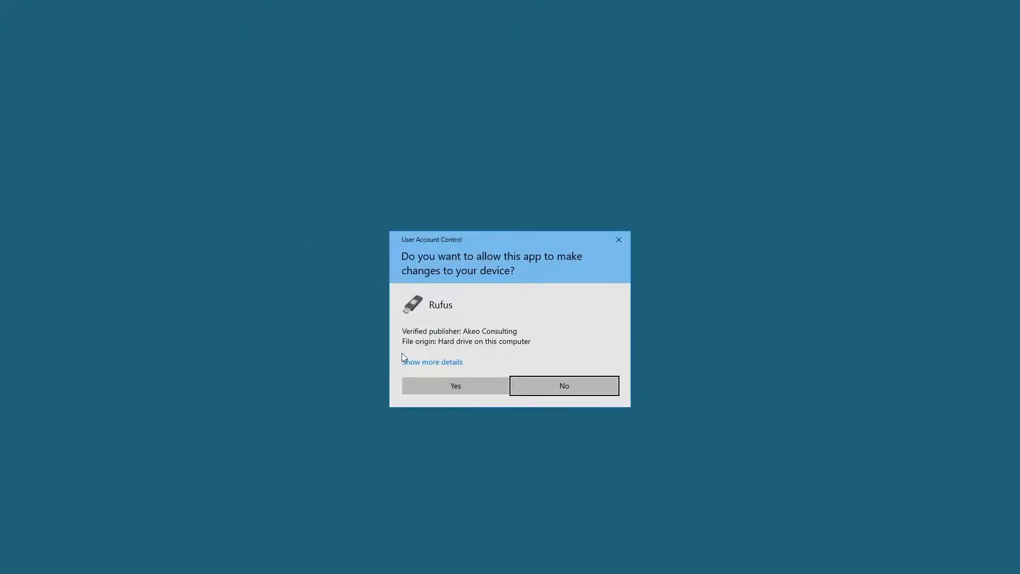
left_click(458, 386)
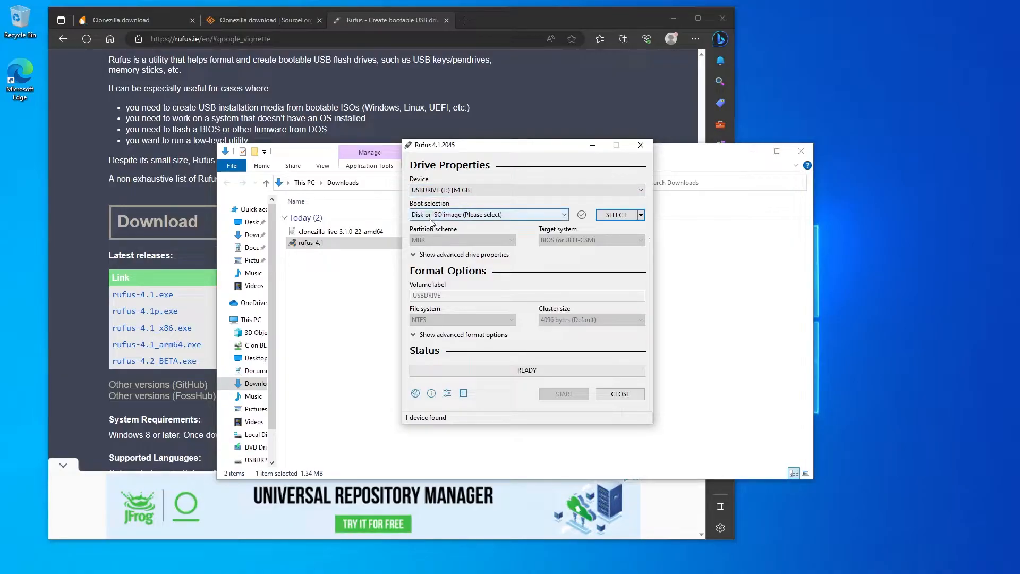
Write clonezilla-live-3.1.0-22-amd64.iso to USBDRIVE (E:) in ISO Image mode, and open the written drive's contents in File Explorer.
left_click(613, 215)
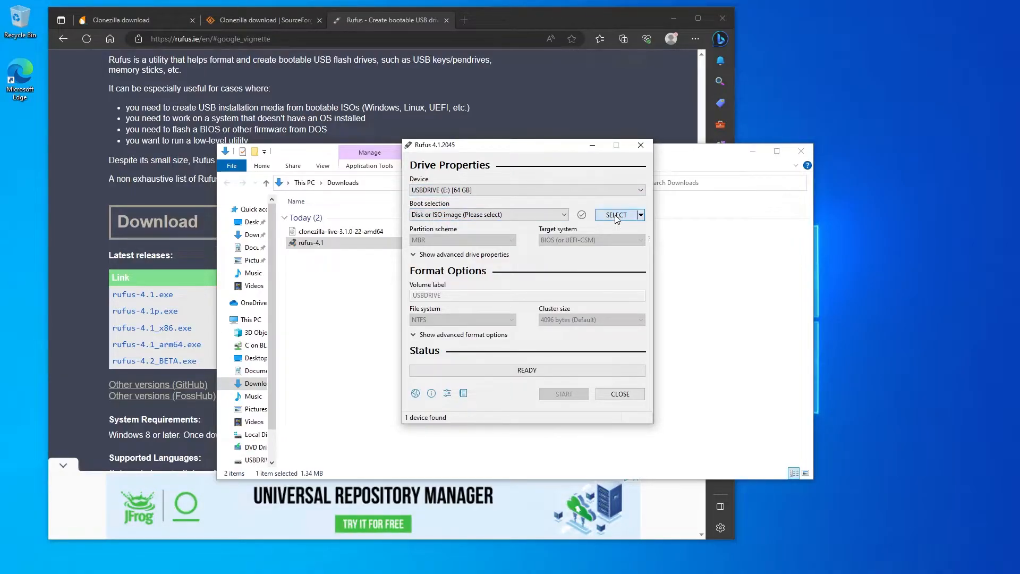
double_click(521, 245)
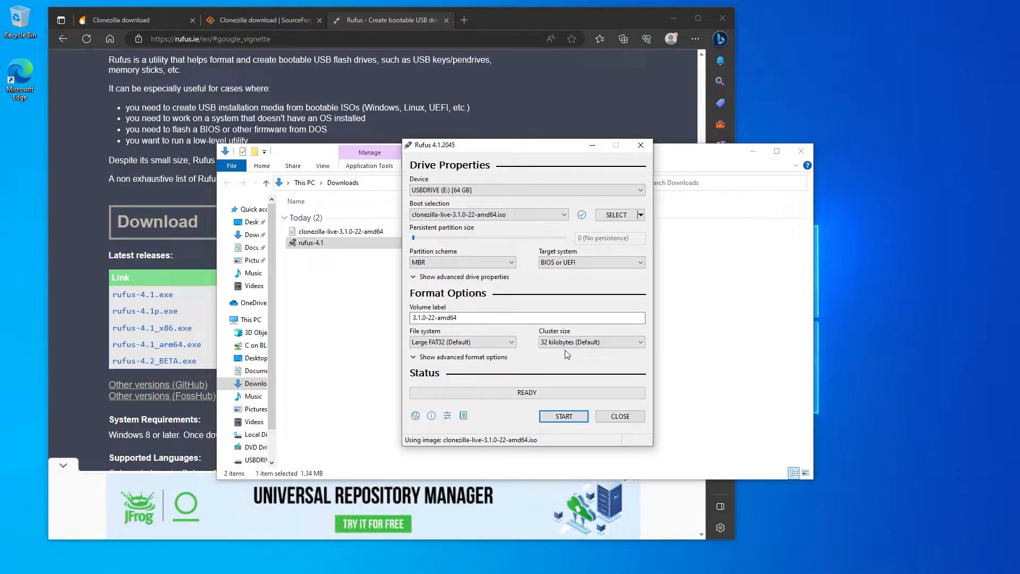
left_click(561, 417)
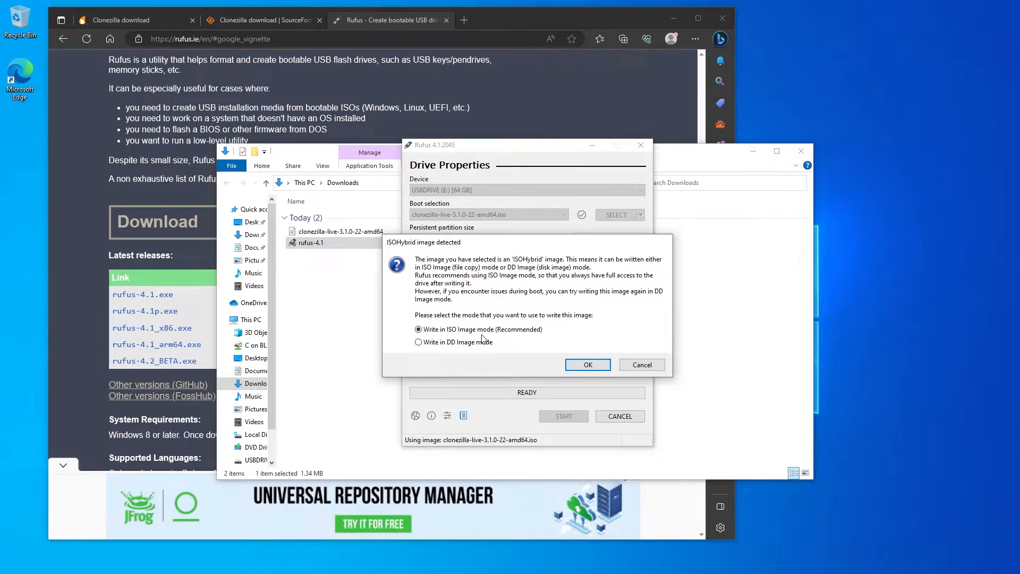
left_click(590, 364)
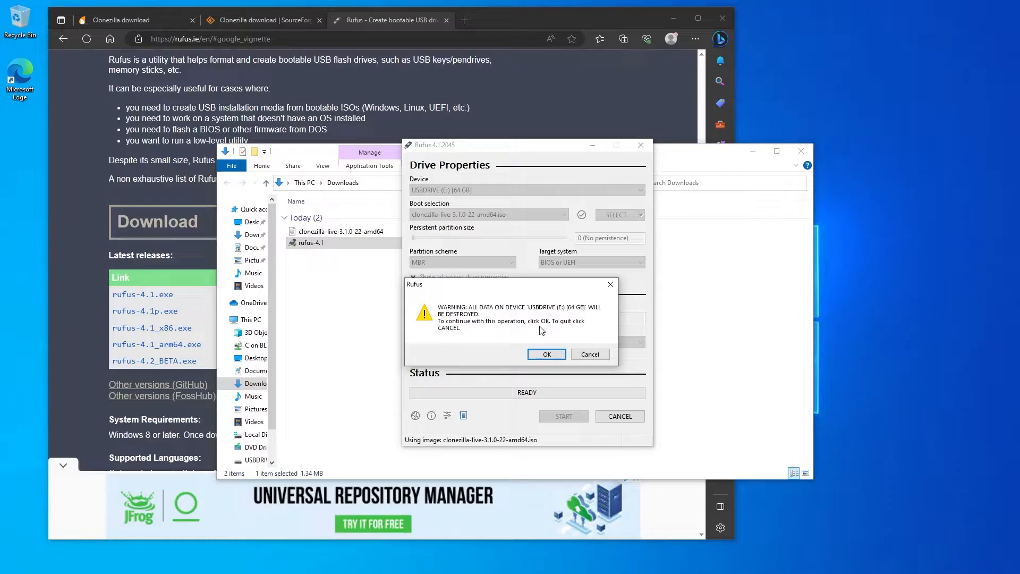
left_click(547, 354)
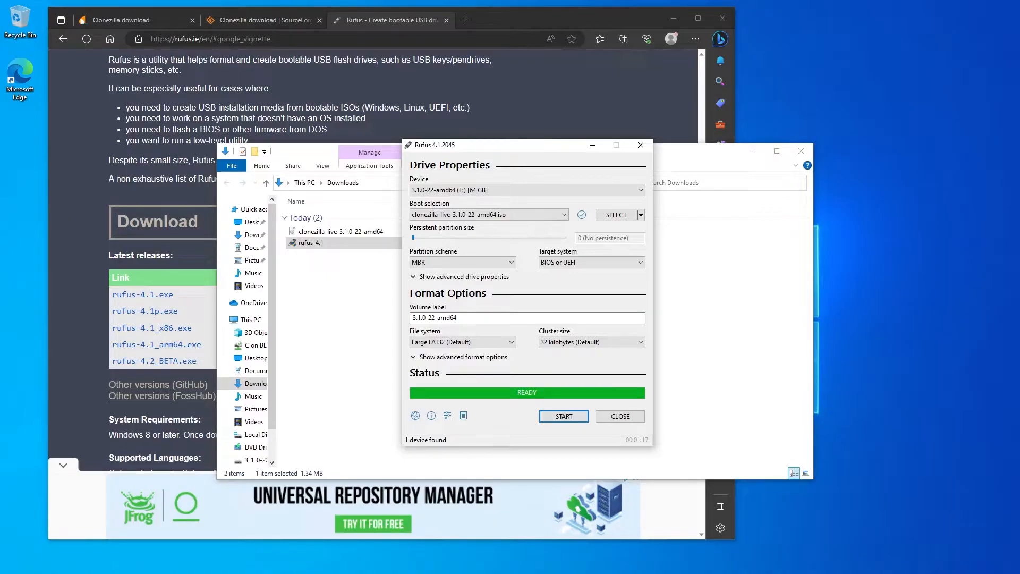
left_click(255, 459)
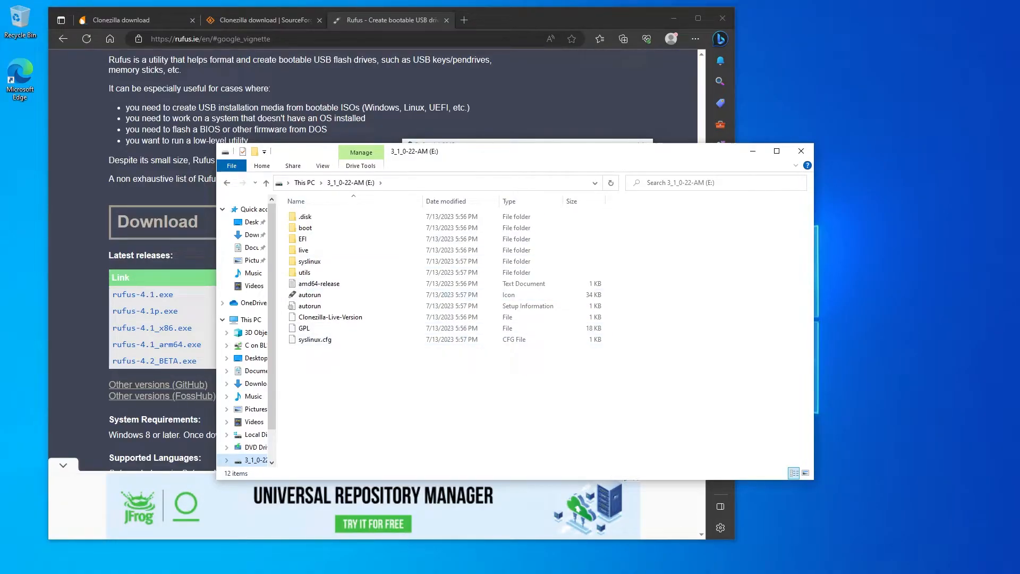
Switch to VMware Workstation and boot the Windows 10 x64 machine into Clonezilla live (VGA 800x600).
key("Tab")
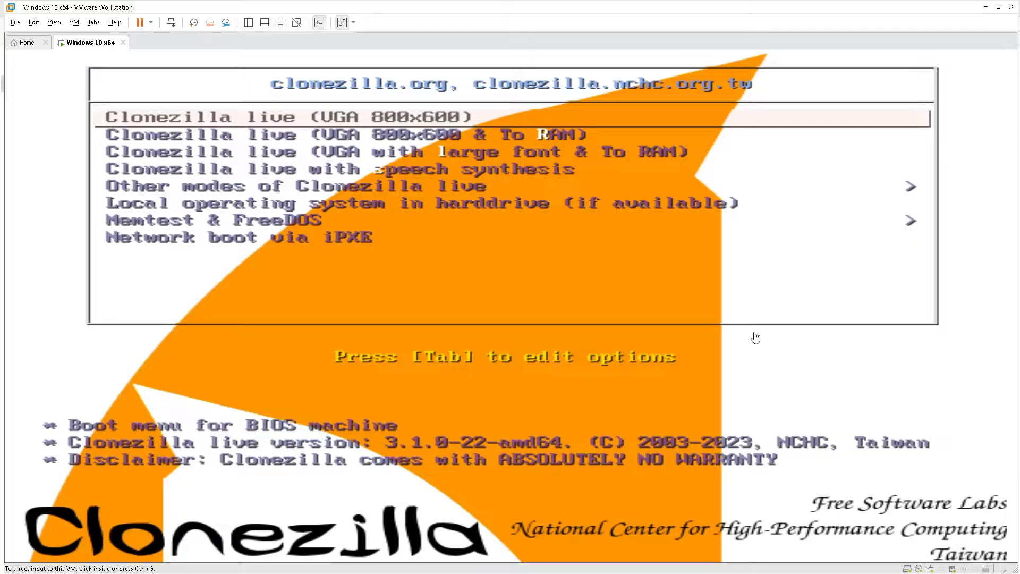
left_click(754, 337)
key("Return")
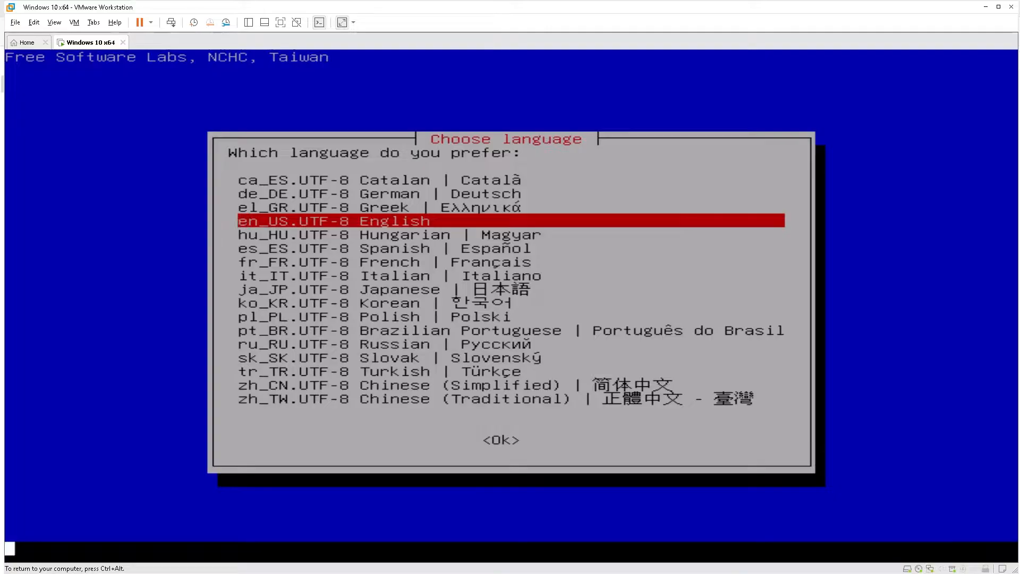
Choose the en_US.UTF-8 English language, keep the default US keyboard layout, and start Clonezilla.
key("Return")
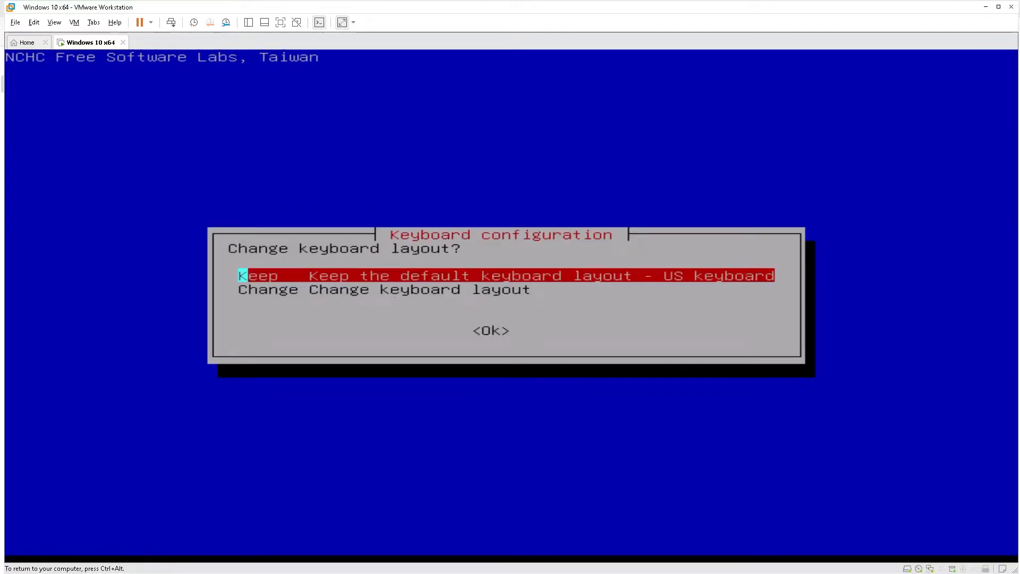
key("Return")
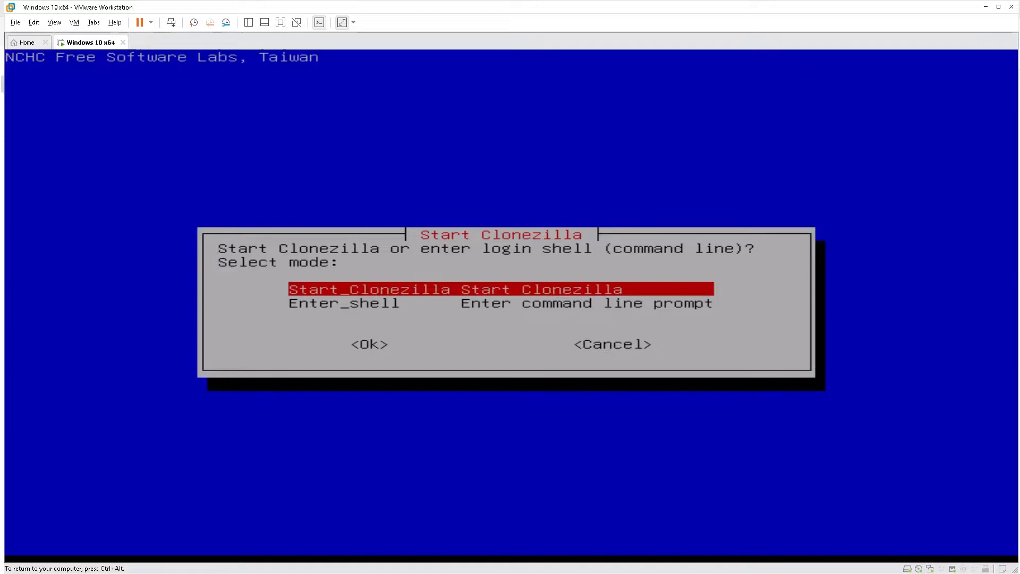
key("Return")
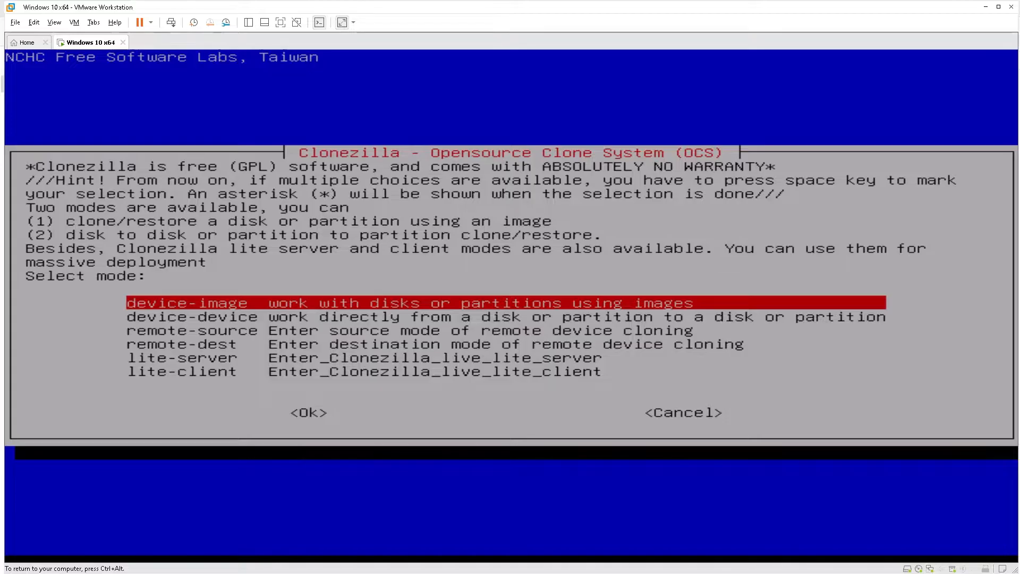
Choose device-image mode with local_dev as the image repository, and release input from the virtual machine to the host.
key("Return")
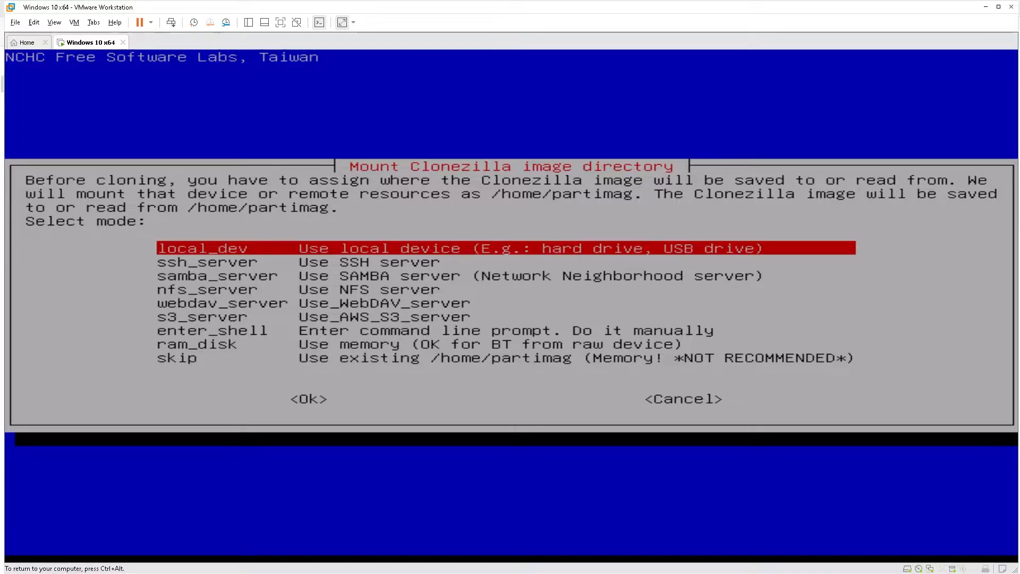
key("Return")
key("ctrl+alt")
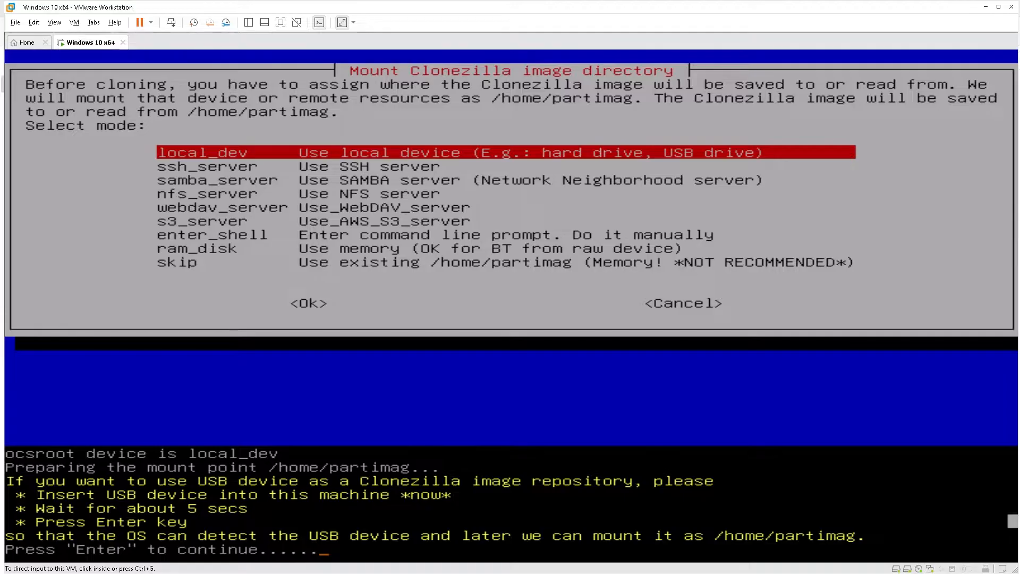
Continue past the USB device prompt, end the disk scan, and choose partition sda1 (15G New_Volume) as the image repository.
left_click(853, 391)
key("Return")
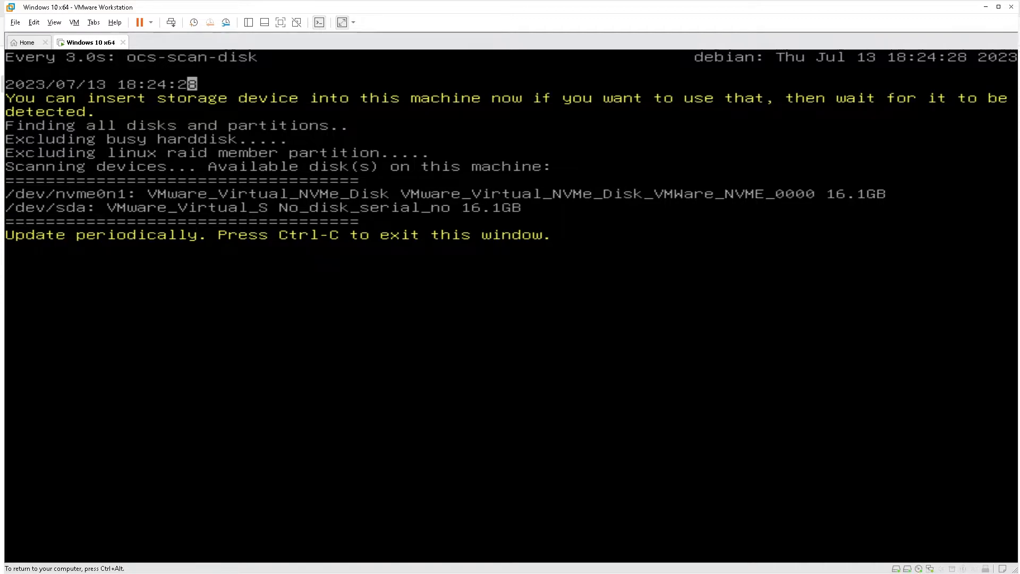
key("ctrl+c")
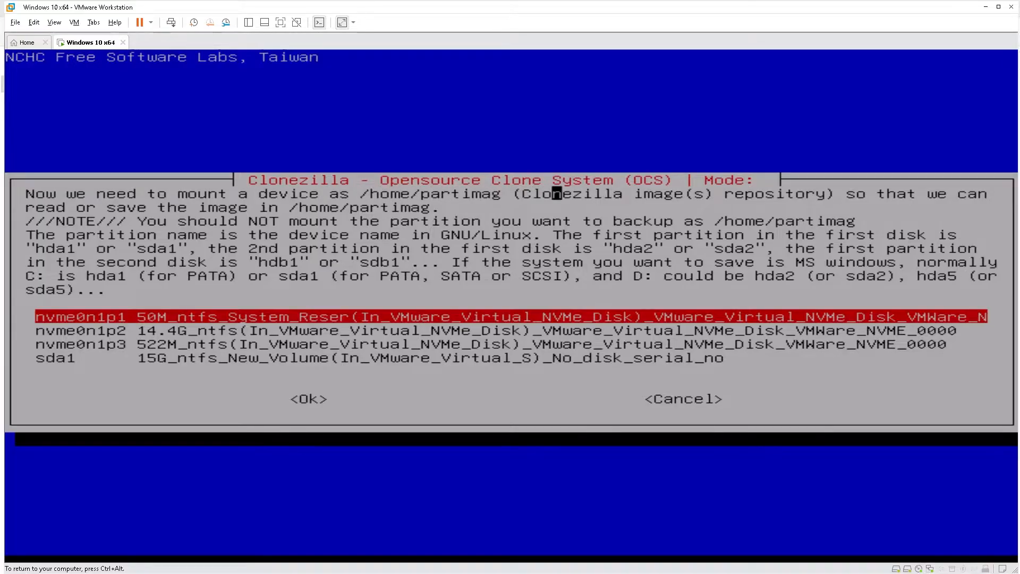
left_click(710, 193)
left_click(396, 330)
key("Down")
key("Down")
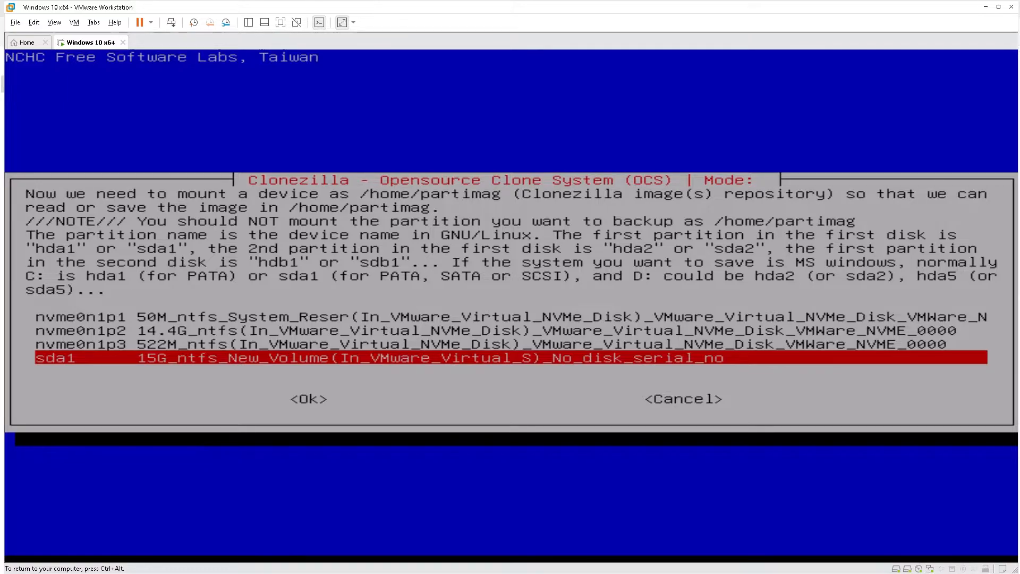
key("Return")
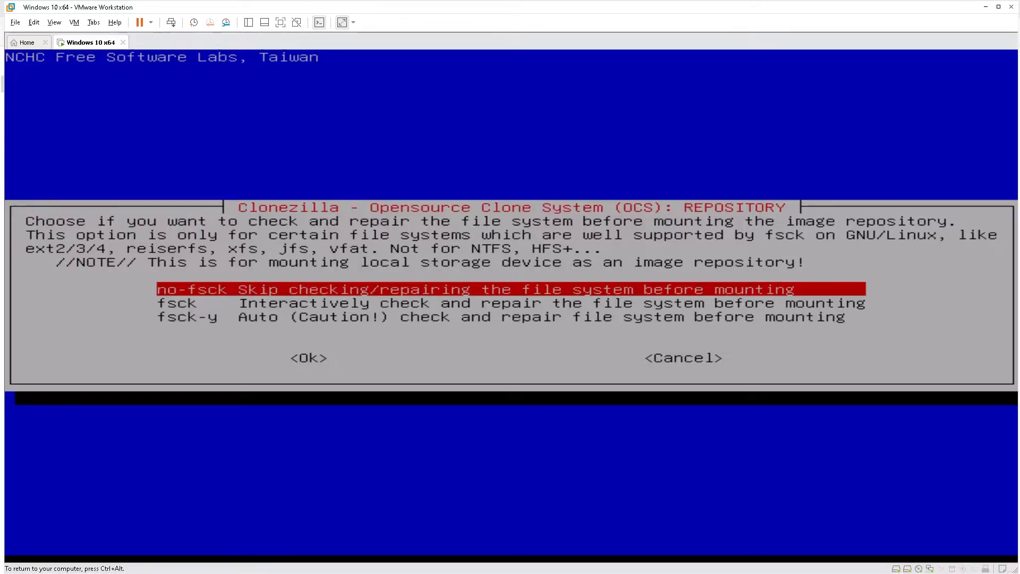
Skip the repository's file system check with no-fsck and use its root directory / for the images.
key("Return")
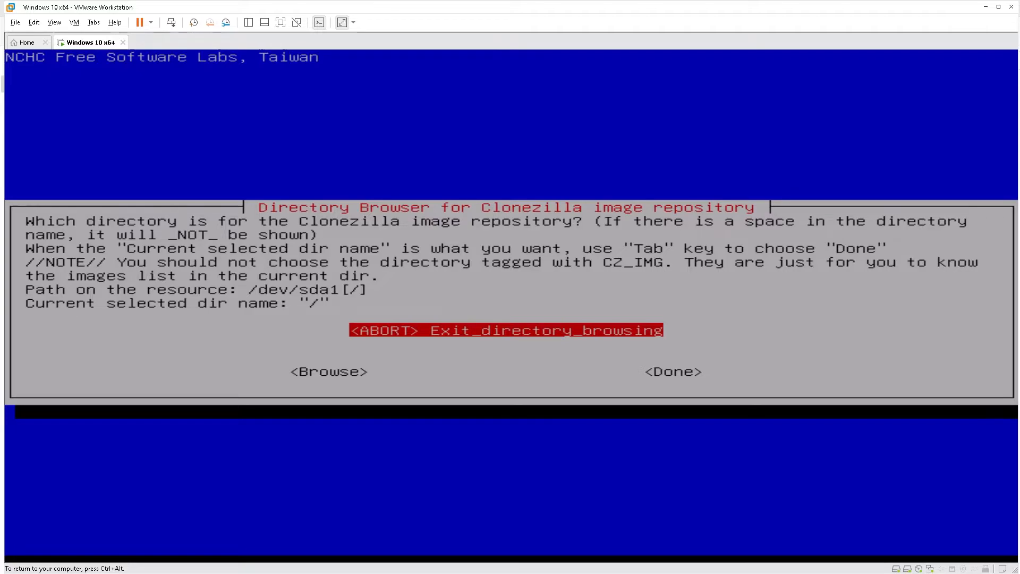
key("Tab")
key("Tab")
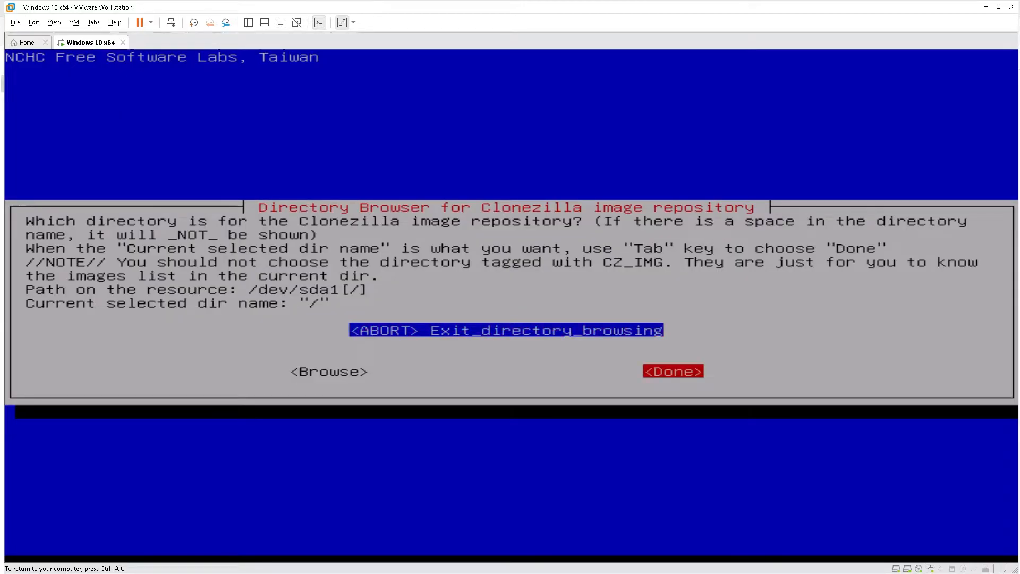
key("Return")
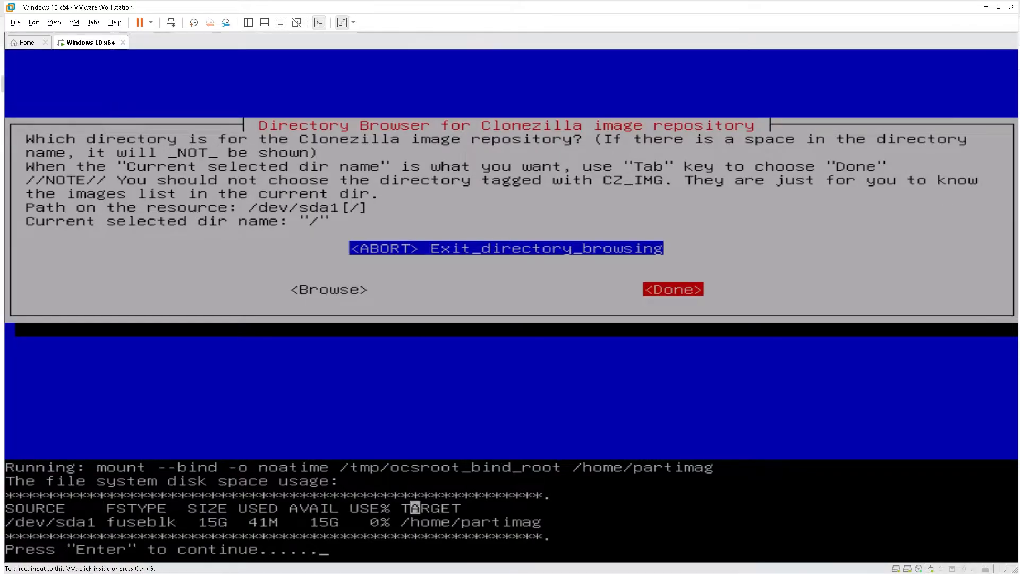
key("ctrl+alt")
left_click(547, 439)
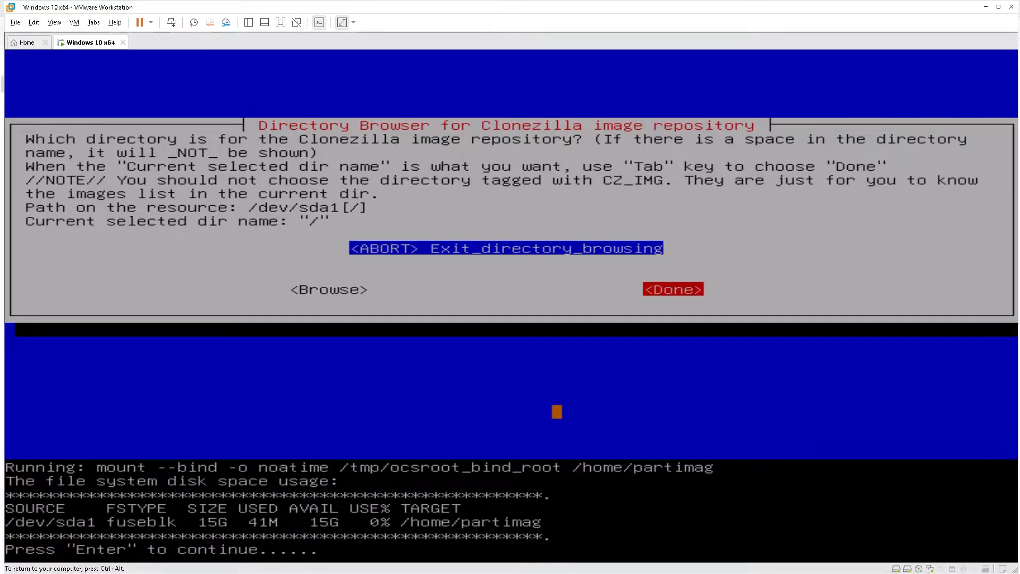
key("Return")
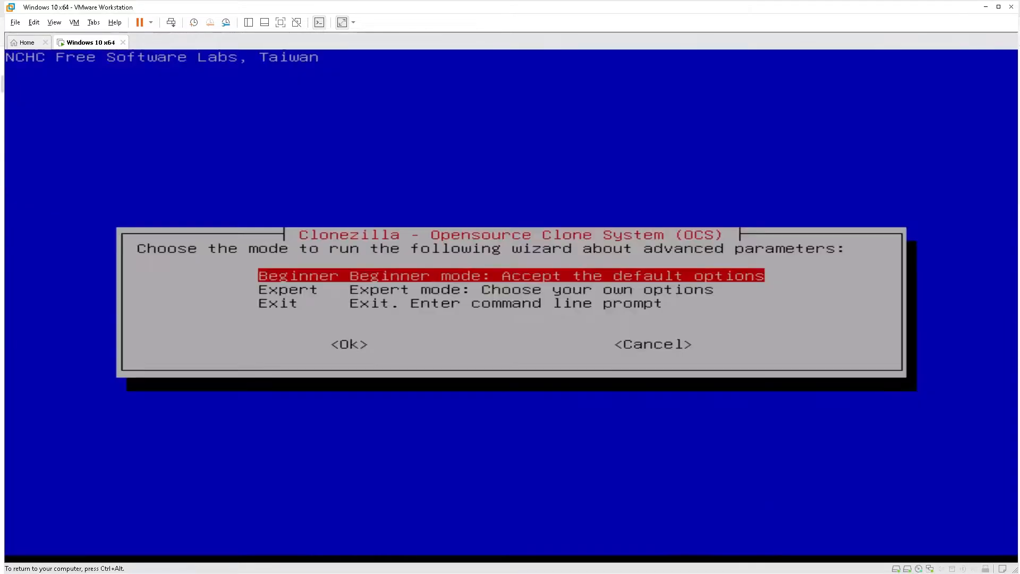
key("ctrl+alt")
left_click(750, 369)
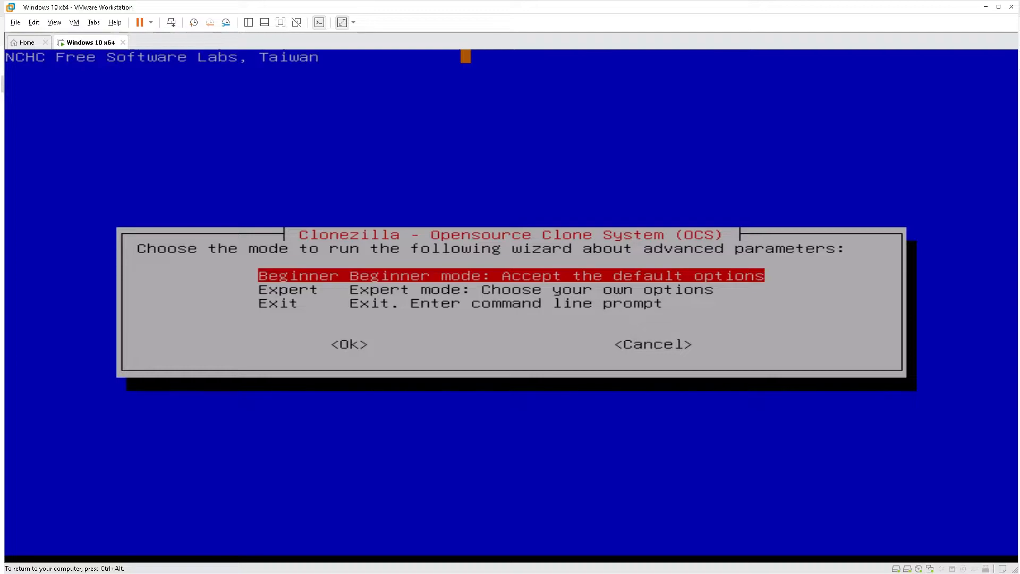
key("Return")
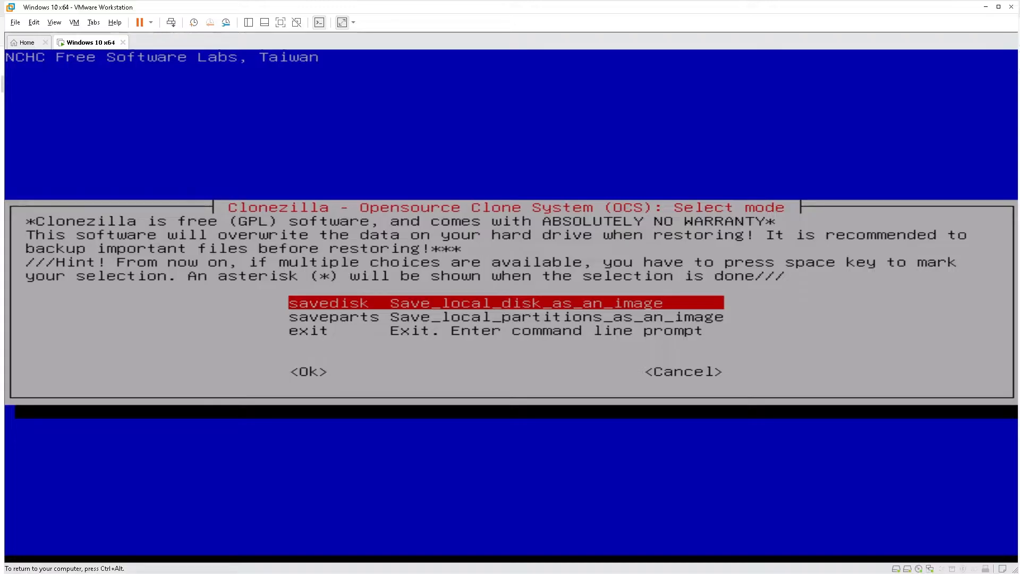
key("Return")
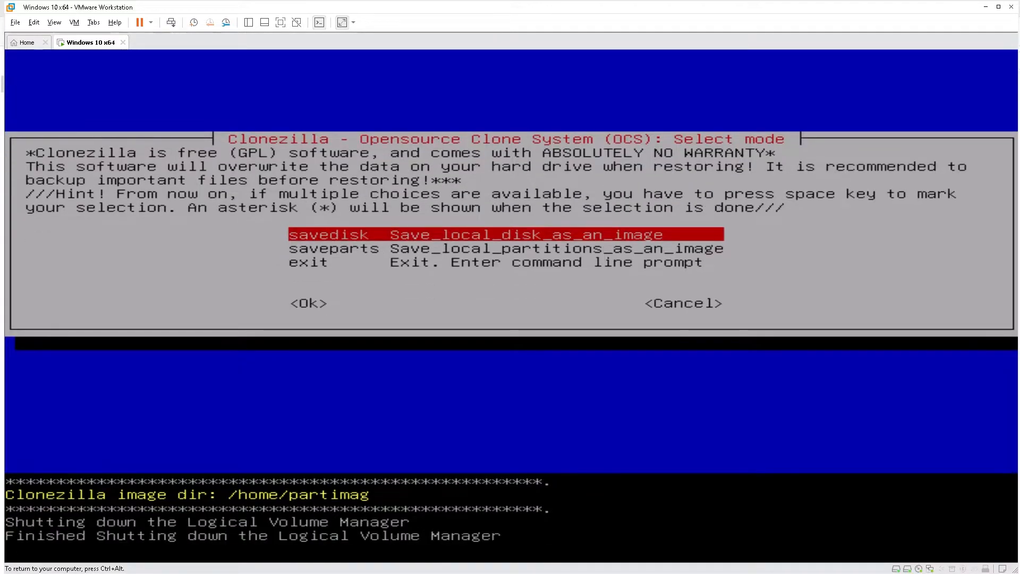
key("ctrl+alt")
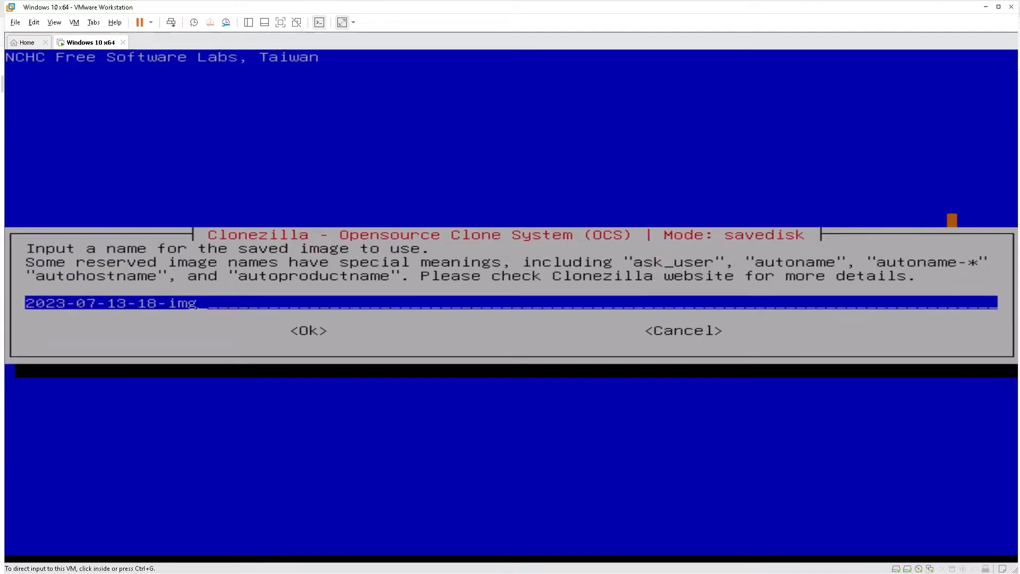
left_click(606, 432)
key("Return")
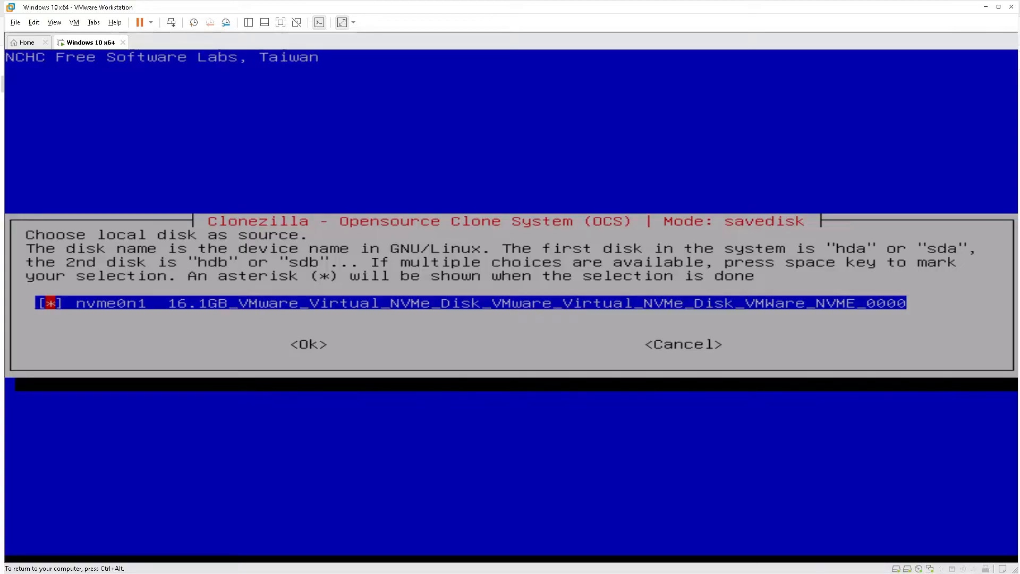
Save from source disk nvme0n1 with -z1p parallel gzip compression, and skip checking the source file system (-sfsck).
key("Tab")
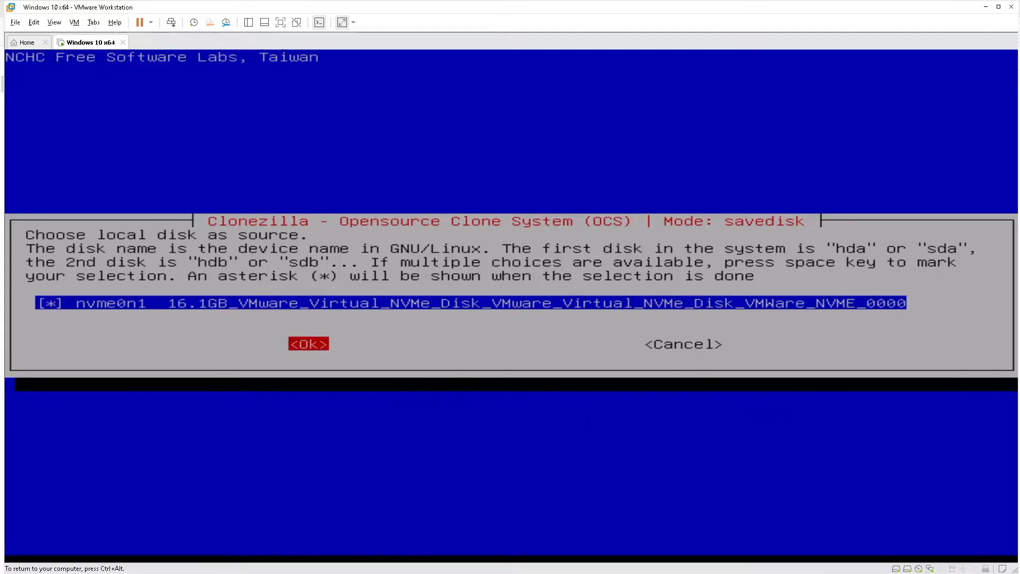
key("Return")
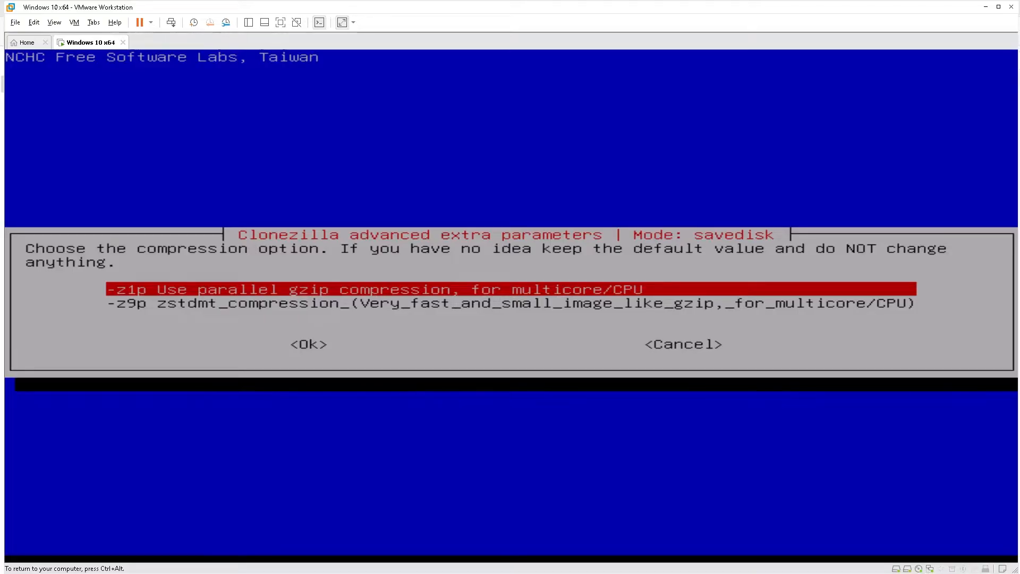
key("Tab")
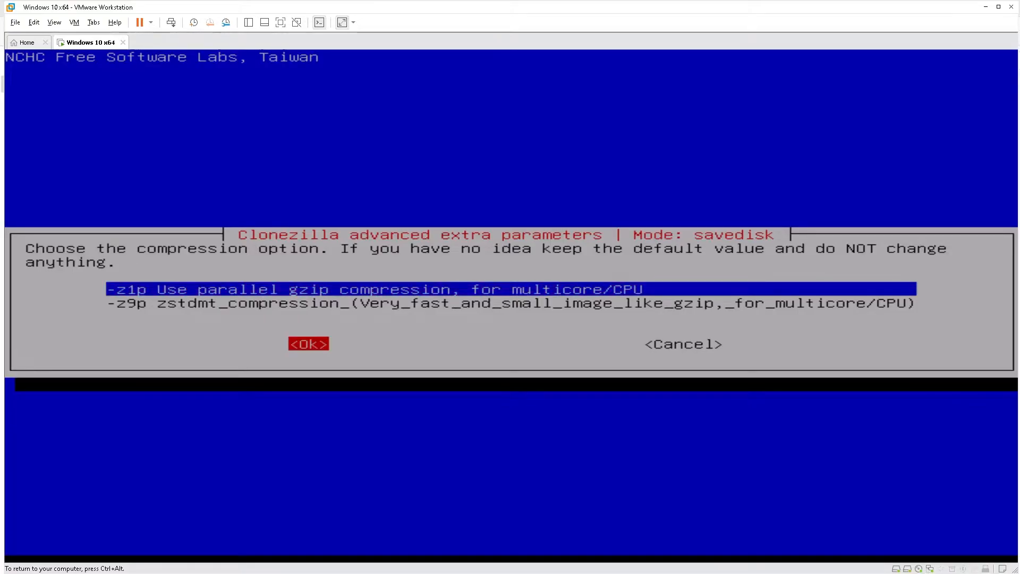
key("Return")
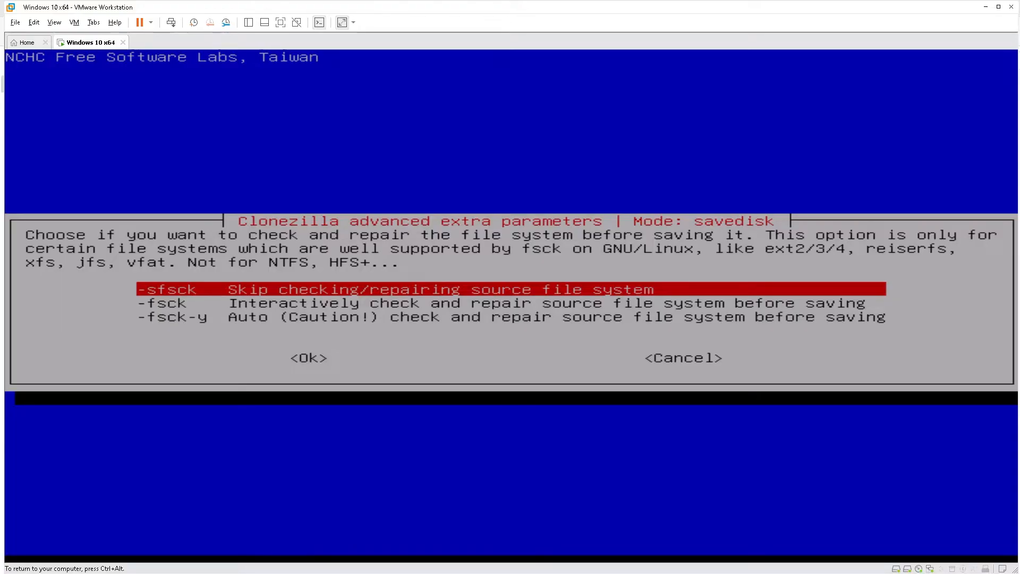
key("Tab")
key("Return")
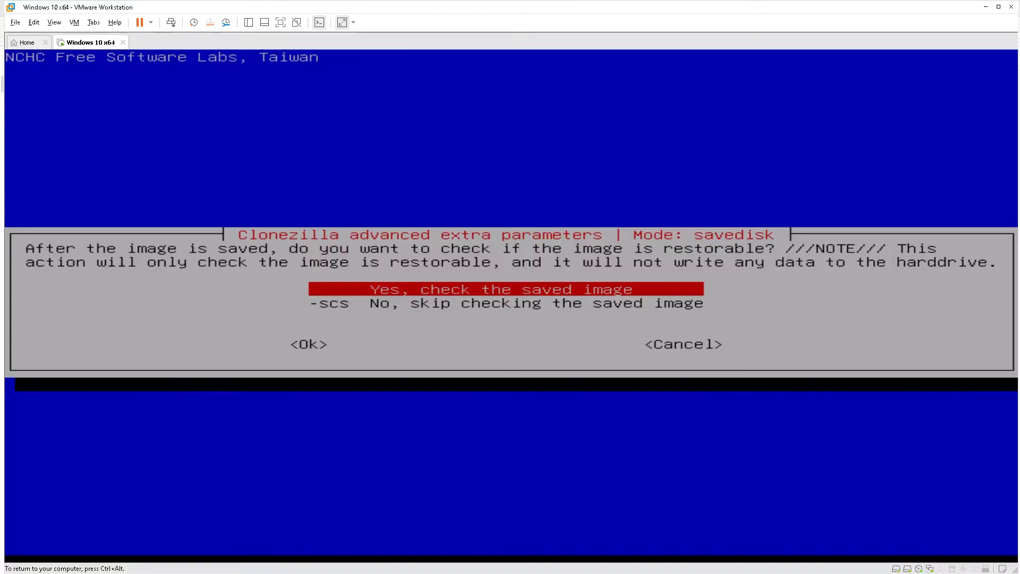
Choose to check the saved image and to encrypt it with -enc.
key("Return")
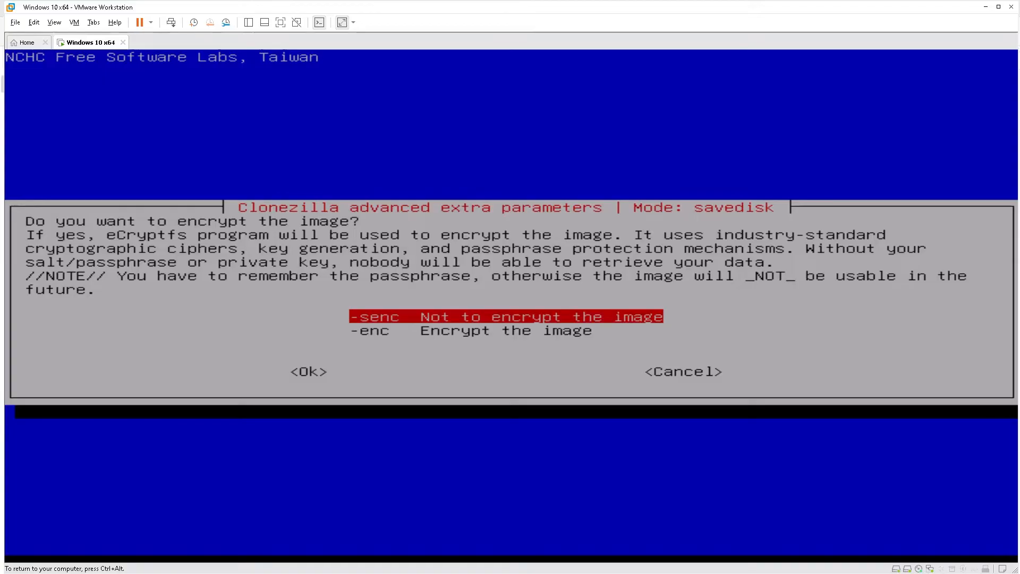
key("Down")
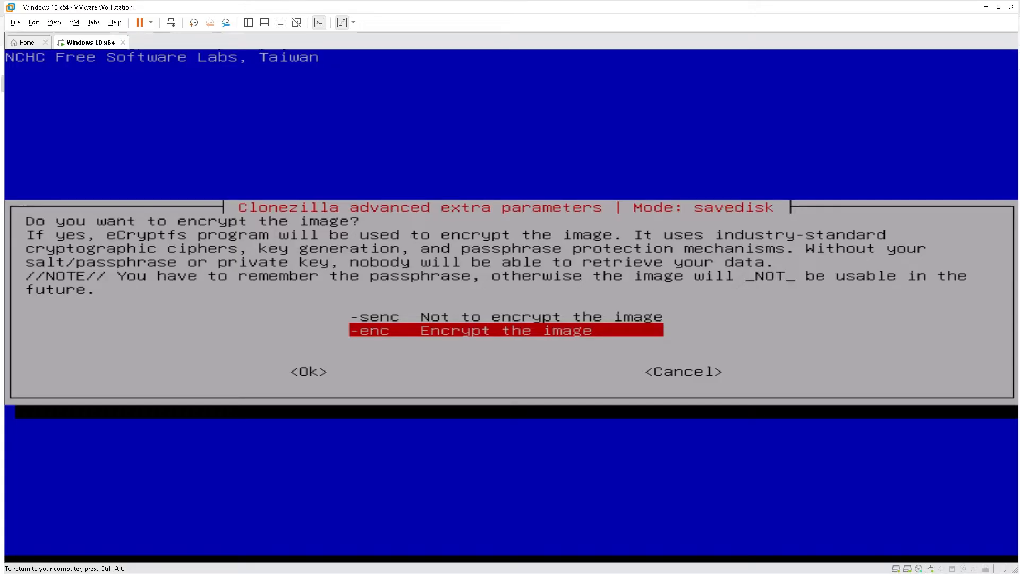
key("Return")
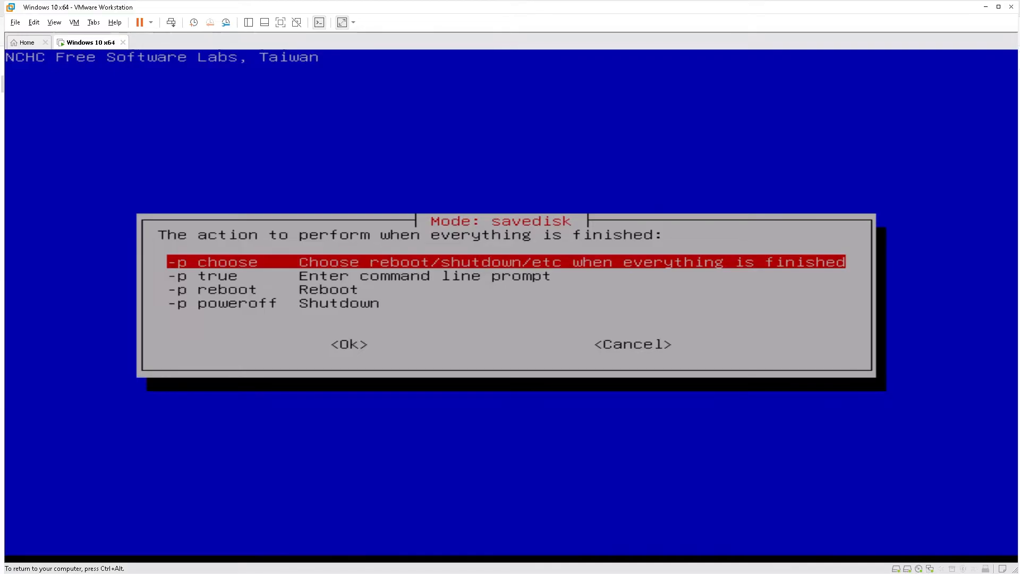
Set the action for when everything is finished to -p choose.
key("Down")
key("Down")
key("Down")
key("Up")
key("Down")
key("Up")
key("Up")
key("Up")
key("Tab")
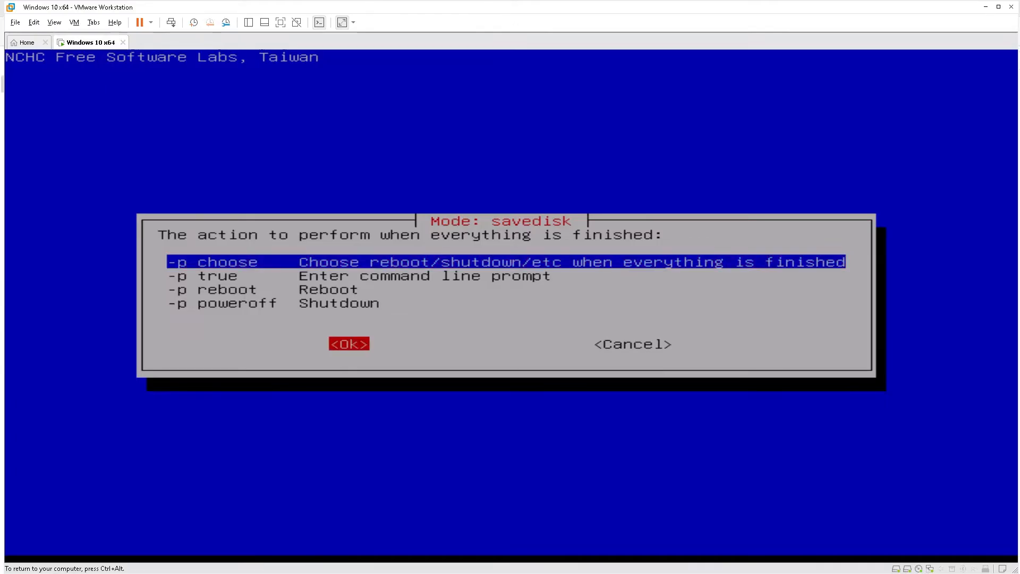
key("Return")
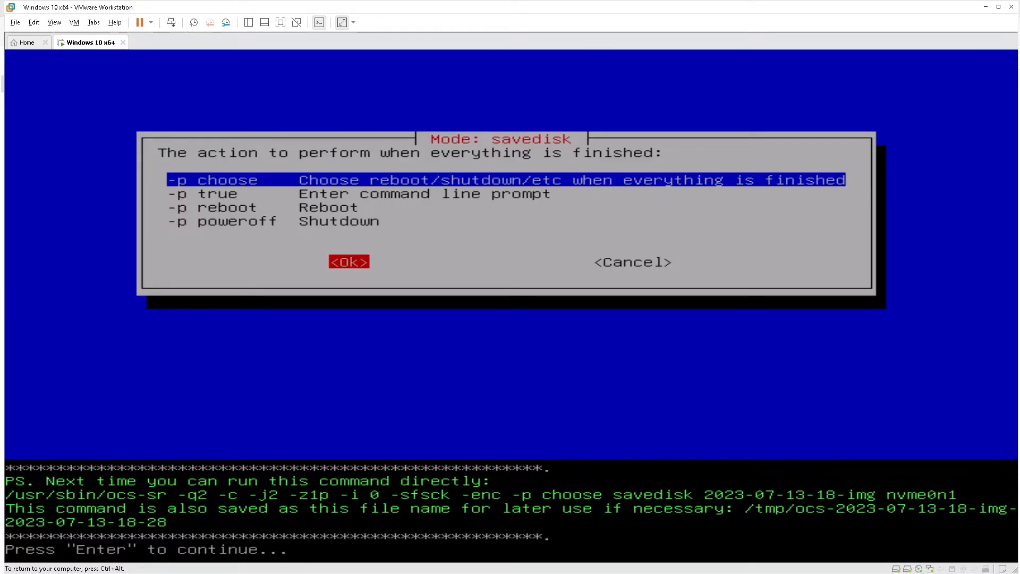
Enter and re-enter the image encryption passphrase, and confirm saving the disk as an image.
key("Return")
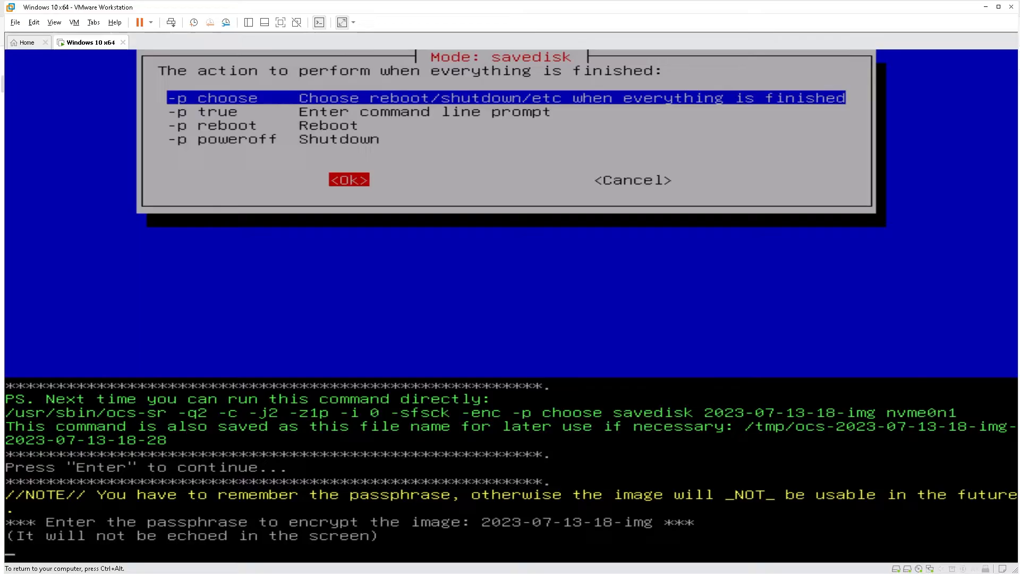
key("Return")
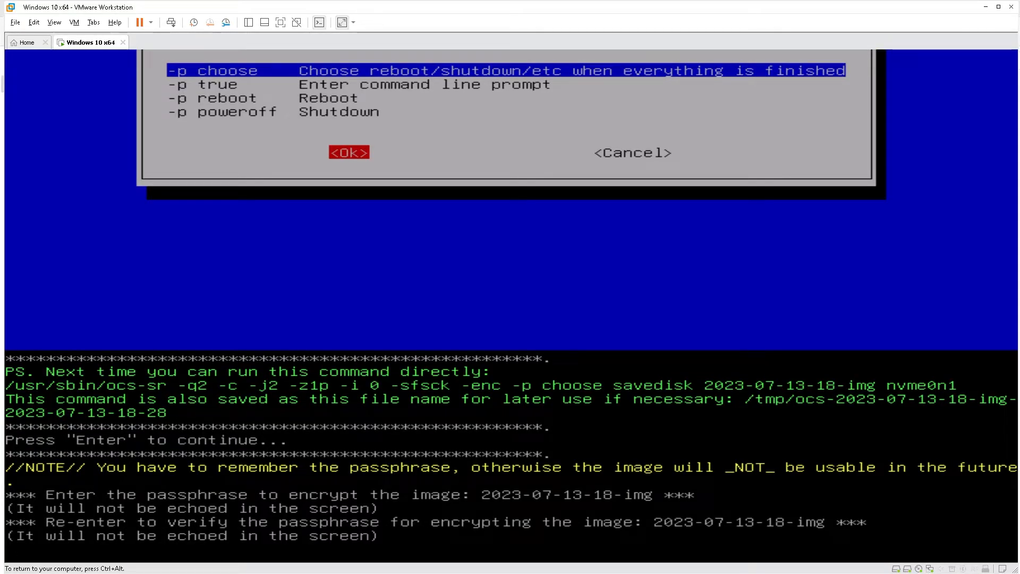
key("Return")
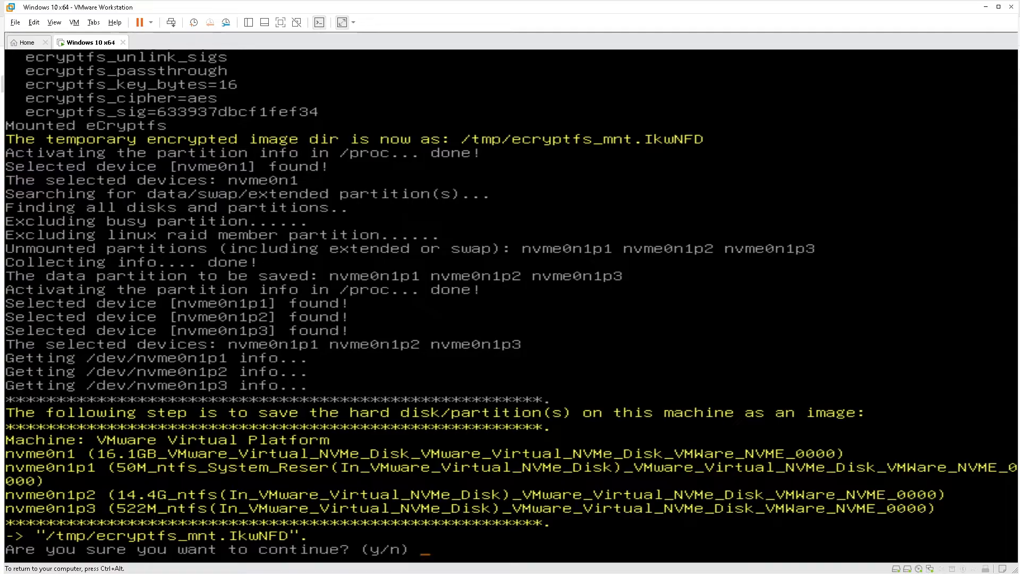
type("y")
key("Return")
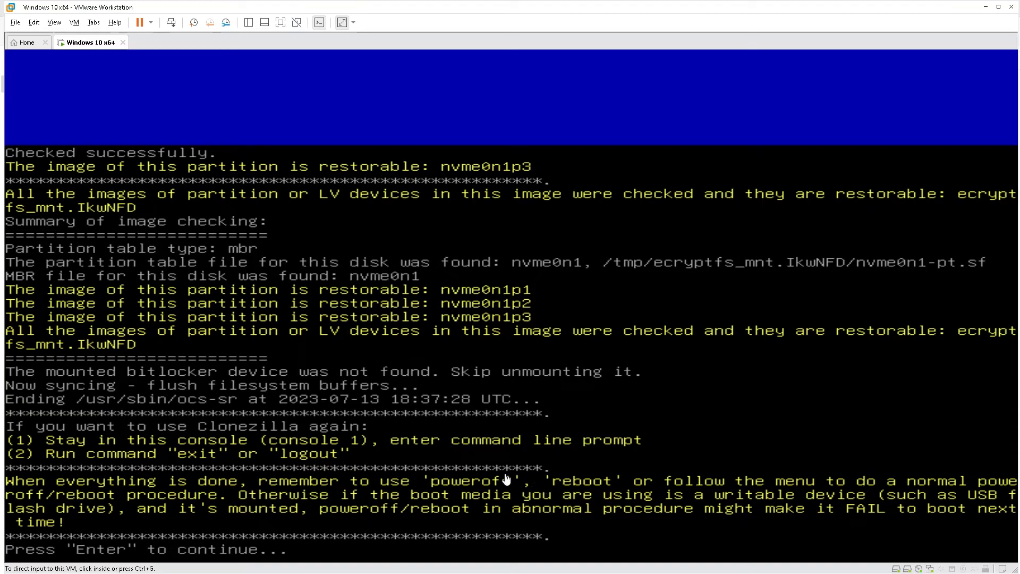
Leave Clonezilla and sign in to Windows 10 in the virtual machine with the account password.
left_click(560, 433)
key("ctrl+alt")
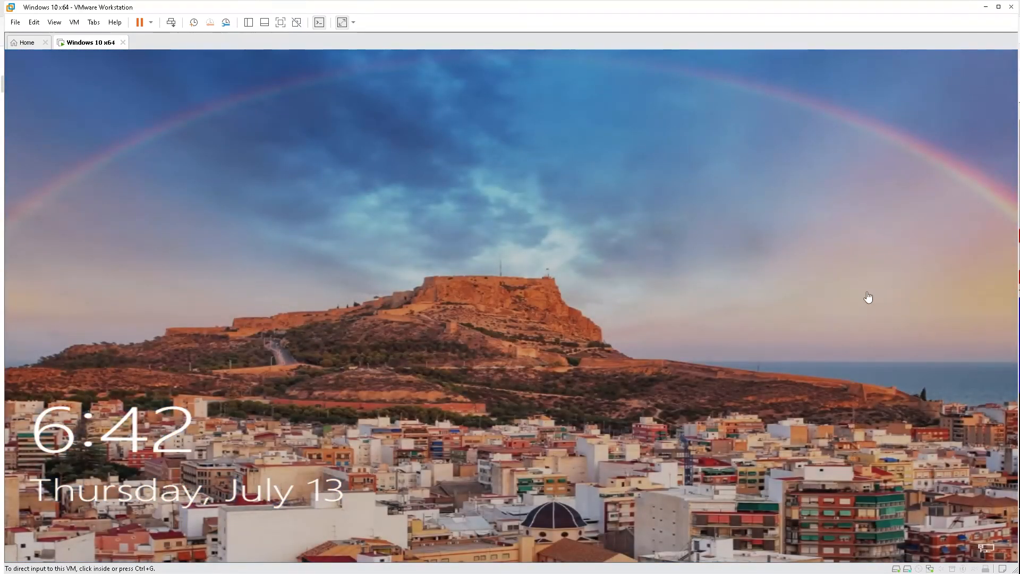
left_click(866, 294)
type("••••••••")
key("Return")
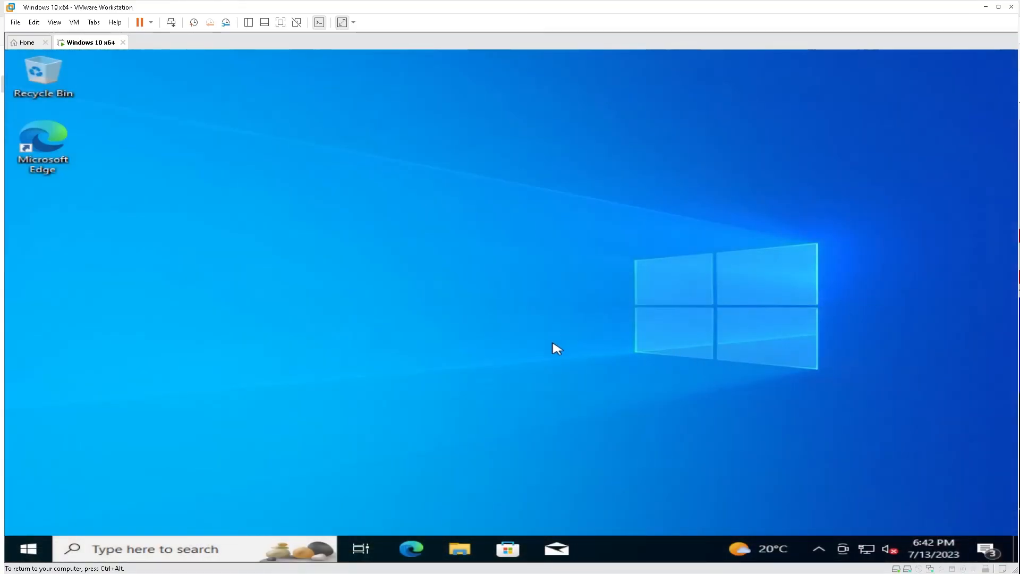
left_click(462, 553)
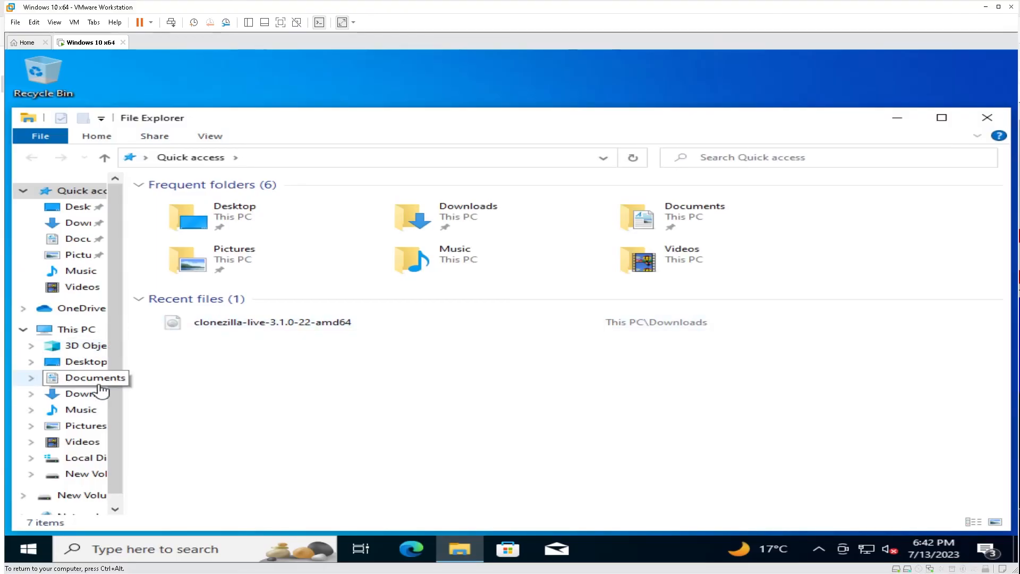
scroll(85, 385, "down", 1)
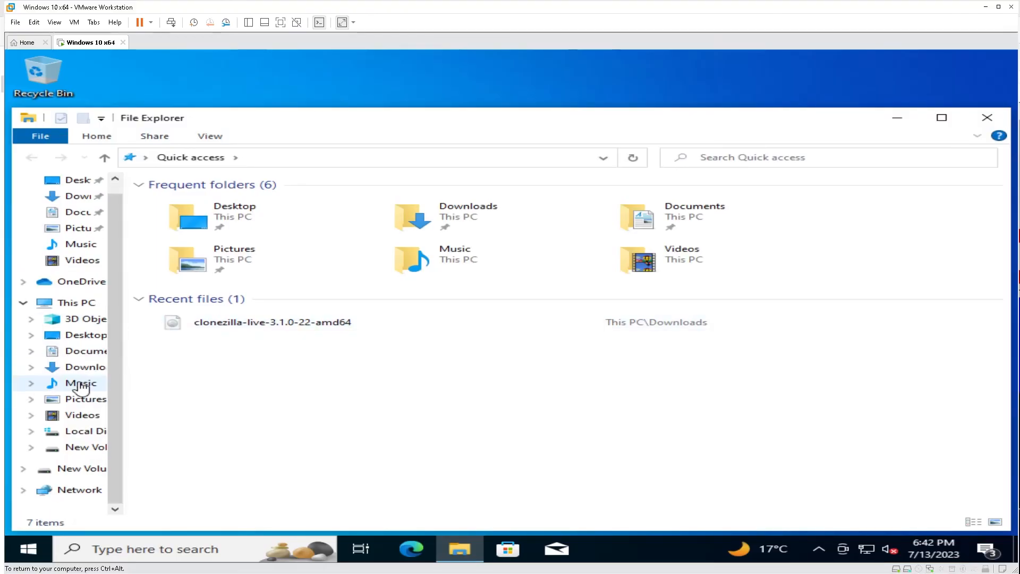
left_click(69, 450)
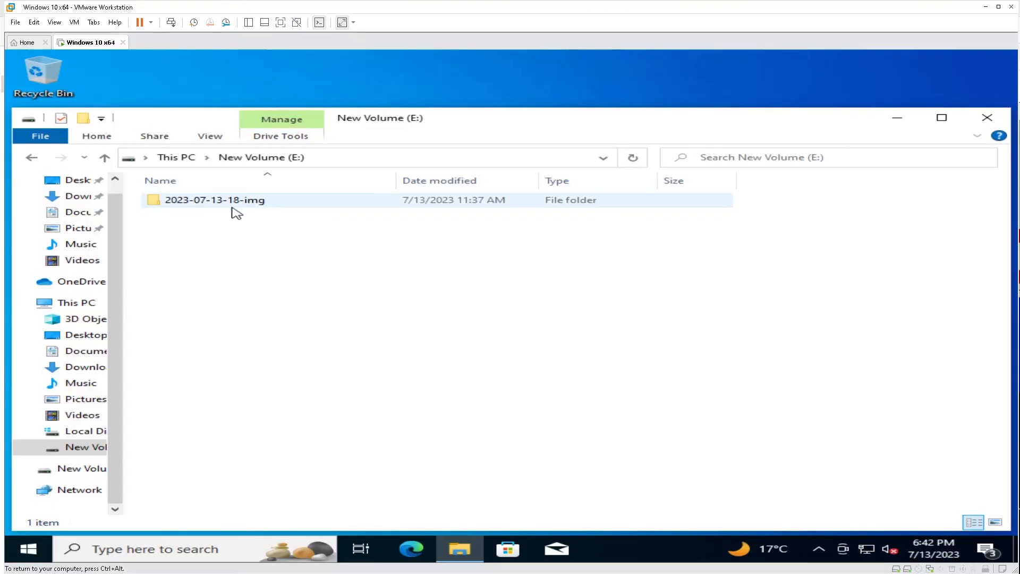
double_click(217, 201)
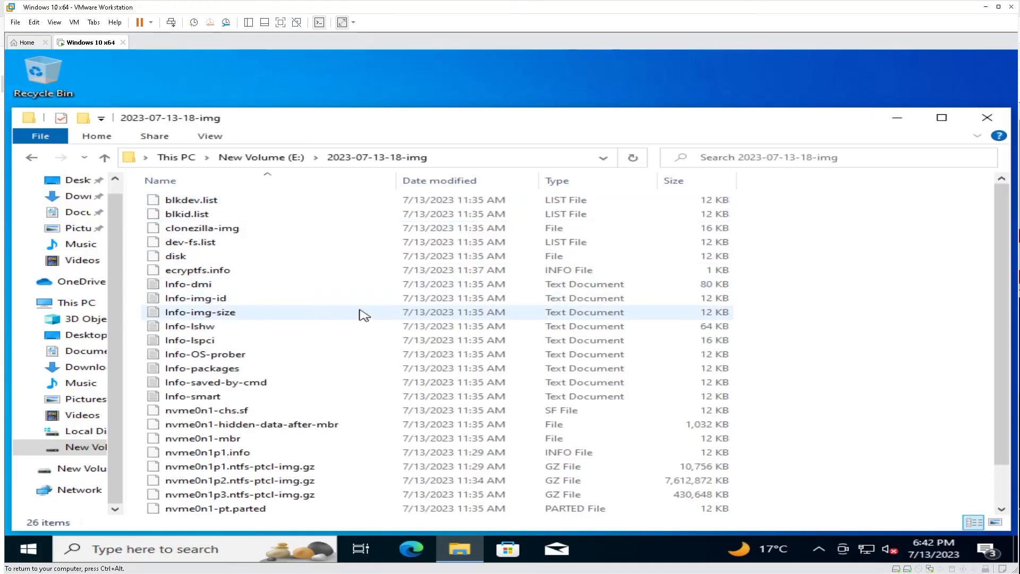
Examine the files in the image folder, select them all to check their combined size, and clear the selection.
scroll(361, 314, "down", 1)
scroll(364, 315, "up", 1)
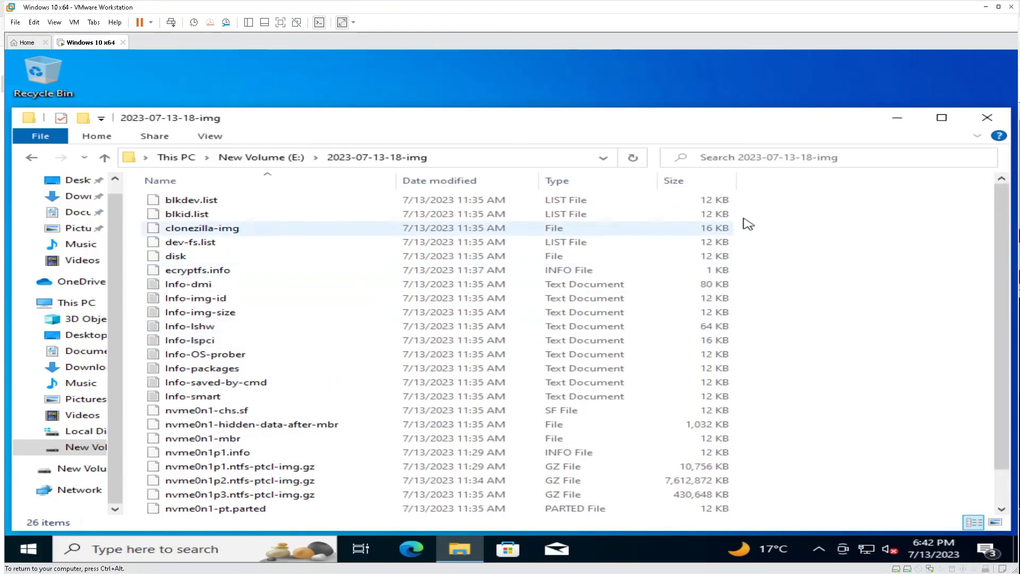
left_click_drag(791, 198, 171, 512)
left_click(567, 397)
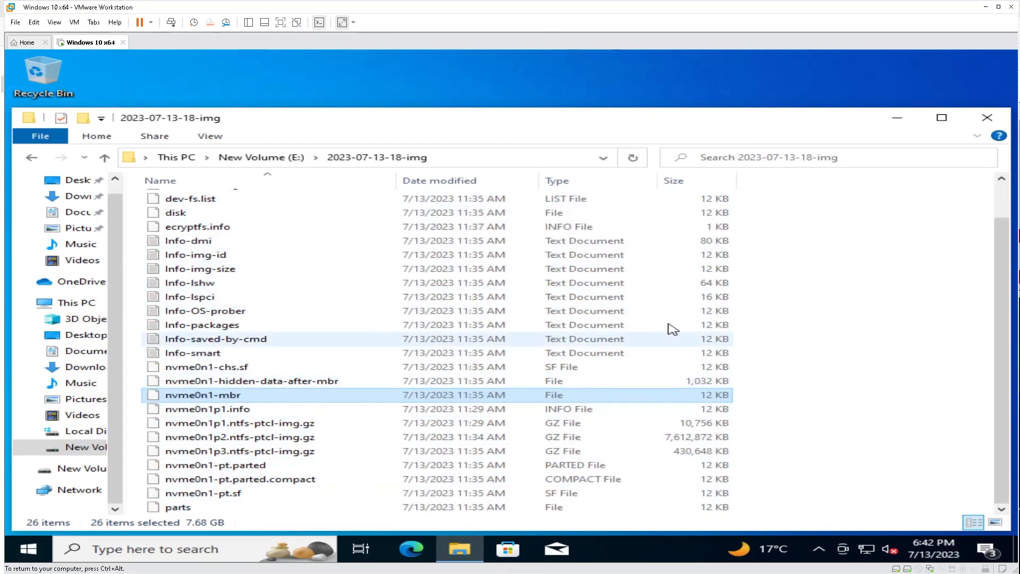
left_click(672, 327)
scroll(666, 346, "up", 1)
left_click(778, 292)
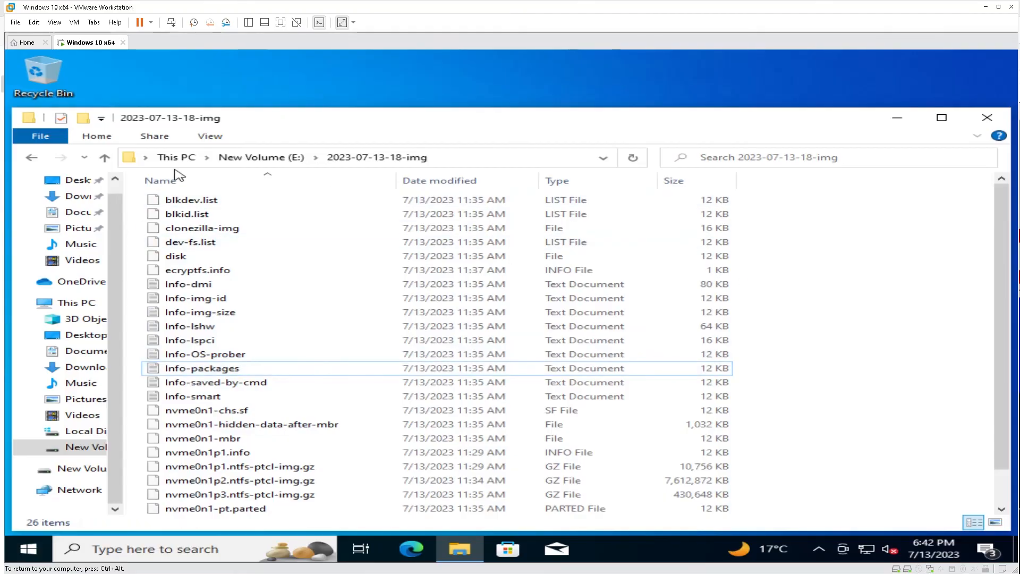